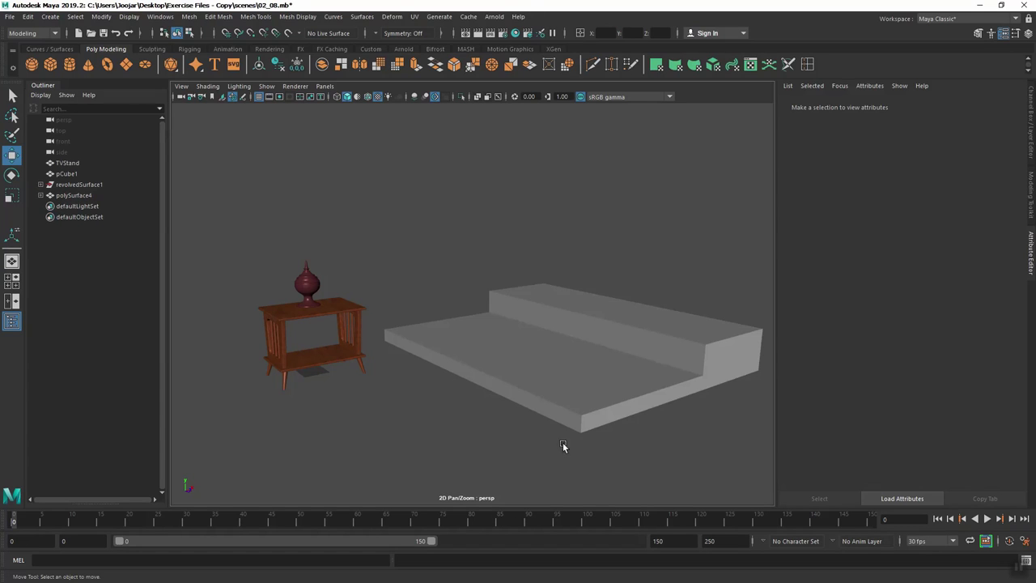
Orbit, dolly and pan the view in close on the wooden table and vase
left_click_drag(599, 430, 571, 439, "alt")
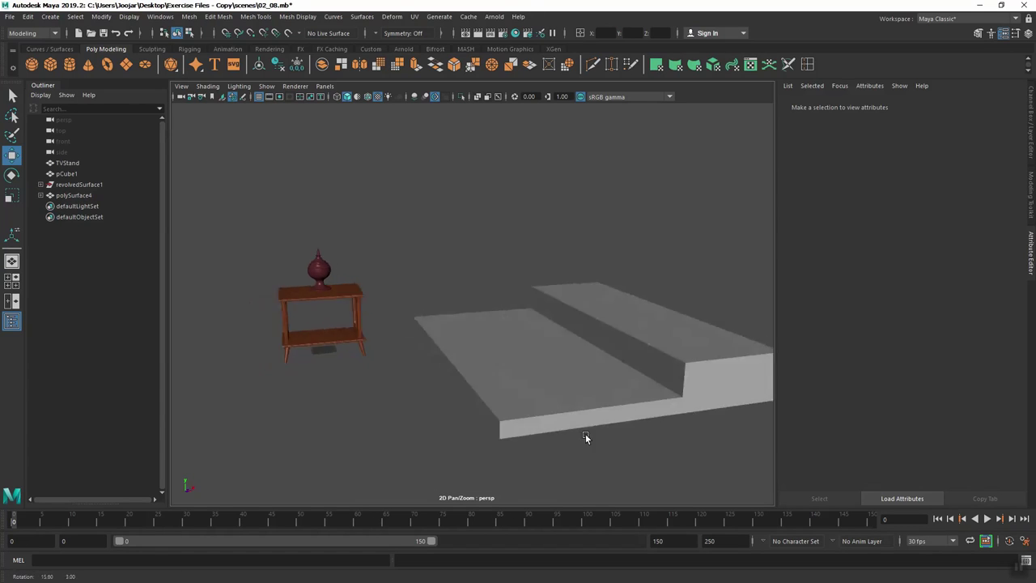
left_click_drag(571, 440, 602, 456, "alt")
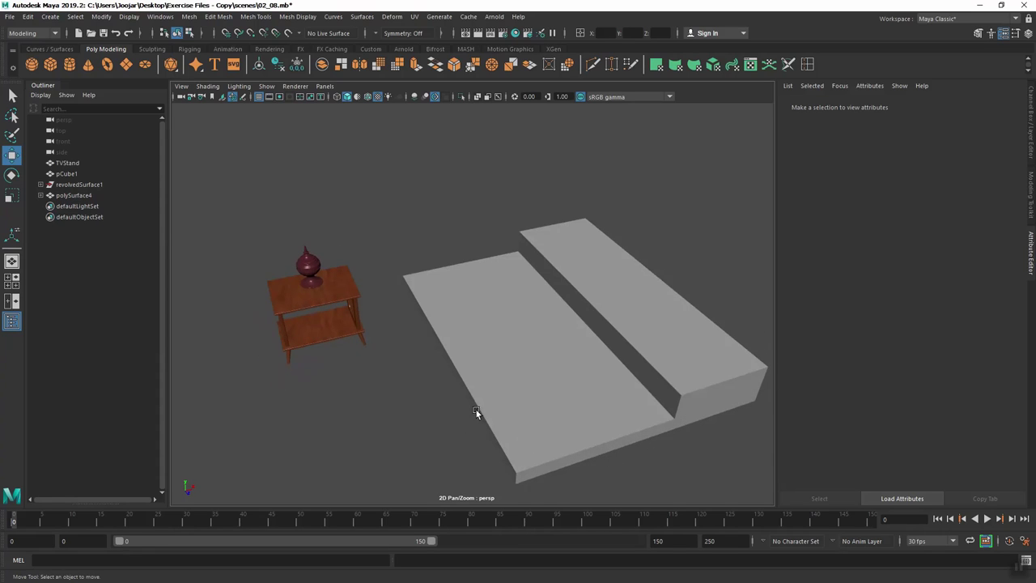
right_click_drag(476, 412, 491, 415, "alt")
left_click_drag(491, 415, 562, 408, "alt")
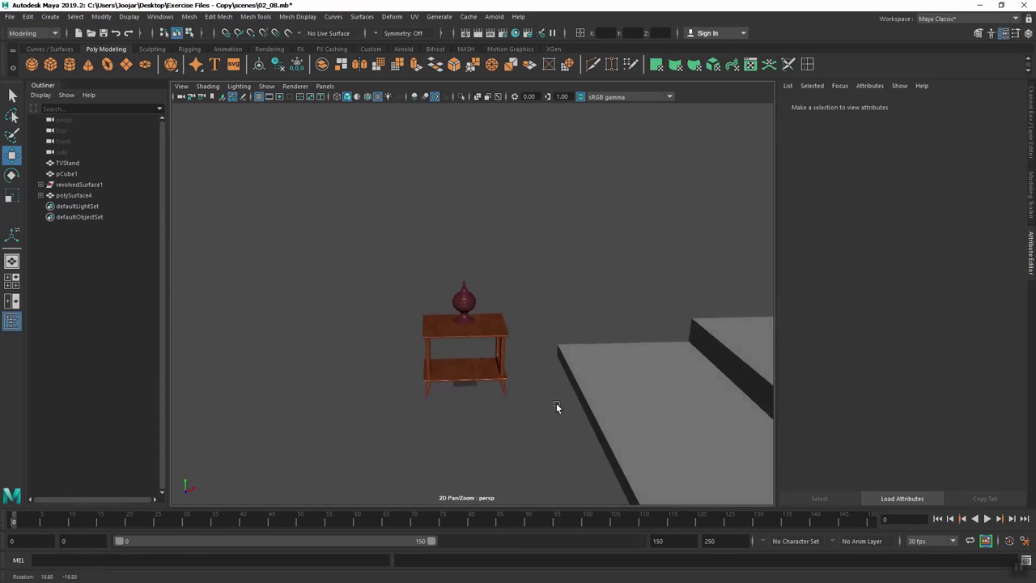
mouse_move(562, 403)
right_mouse_down("alt")
mouse_move(467, 331)
mouse_move(526, 392)
right_mouse_up("alt")
middle_click_drag(526, 392, 569, 347, "alt")
Select the vase and slide it slightly along X to -0.257
left_click(424, 235)
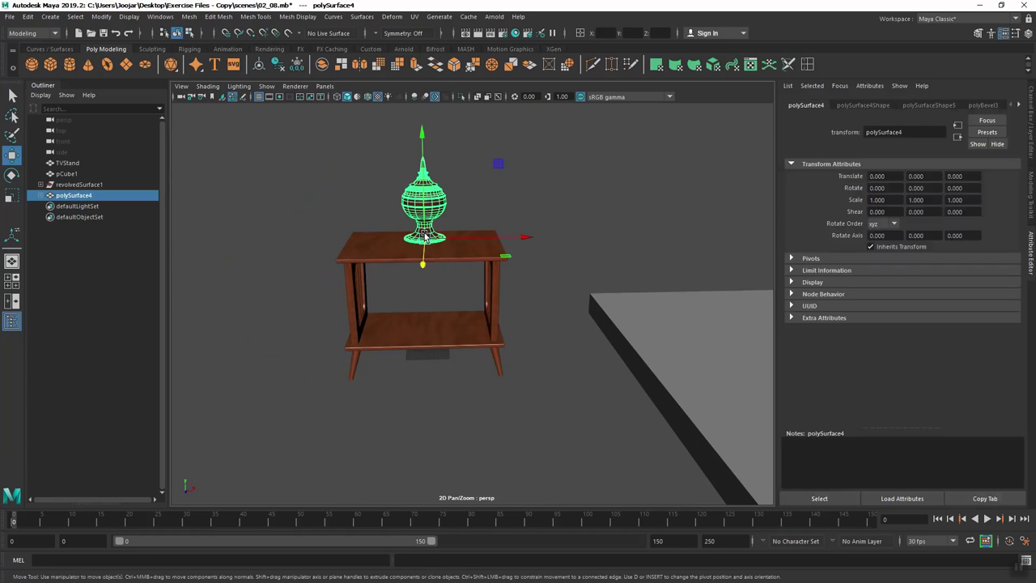
mouse_move(491, 311)
left_mouse_down("alt")
mouse_move(502, 291)
mouse_move(515, 318)
mouse_move(562, 354)
mouse_move(566, 387)
mouse_move(533, 415)
mouse_move(542, 365)
left_mouse_up("alt")
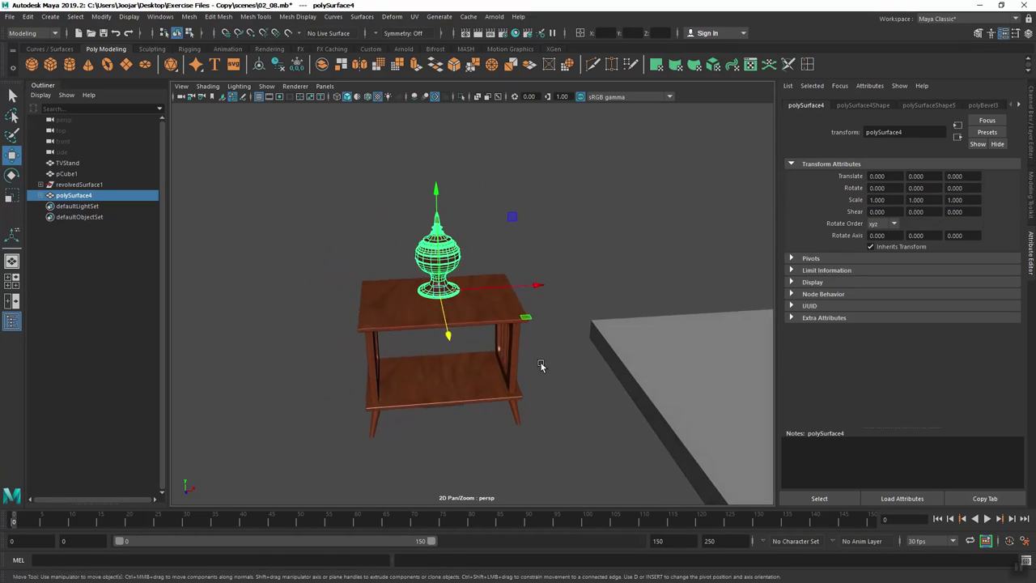
left_click(538, 285)
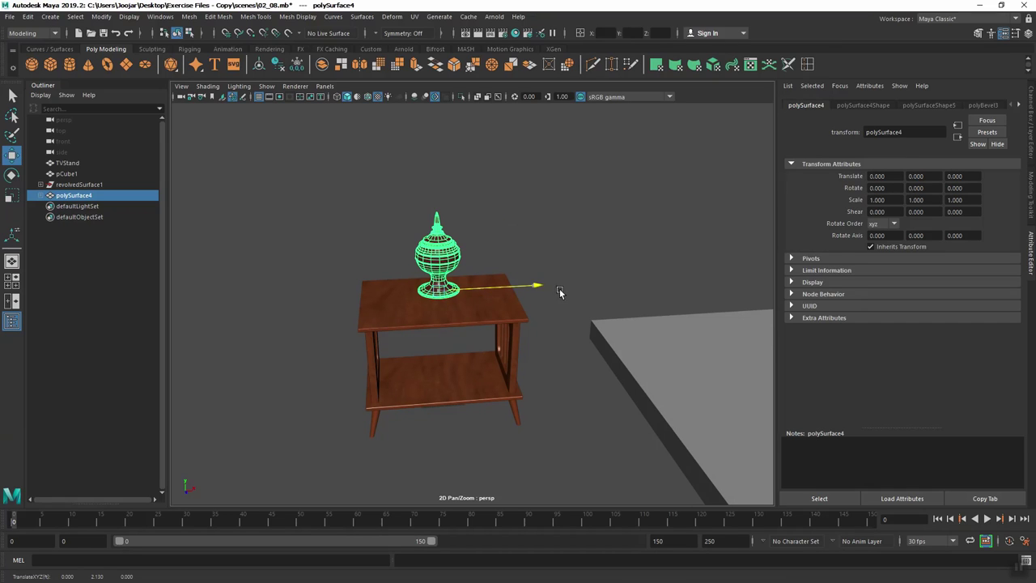
mouse_move(535, 292)
left_mouse_down()
mouse_move(548, 284)
mouse_move(486, 288)
mouse_move(555, 285)
mouse_move(524, 294)
left_mouse_up()
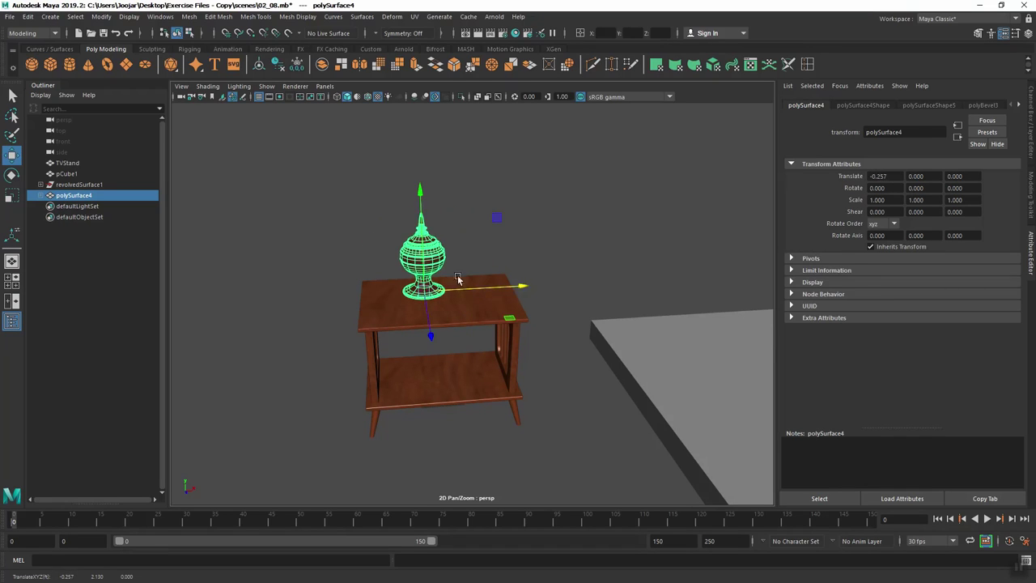
Try moving the vase down and out to the table edge, undoing both moves
mouse_move(420, 195)
left_mouse_down()
mouse_move(425, 256)
mouse_move(418, 171)
mouse_move(424, 213)
mouse_move(450, 204)
left_mouse_up()
key("ctrl+z")
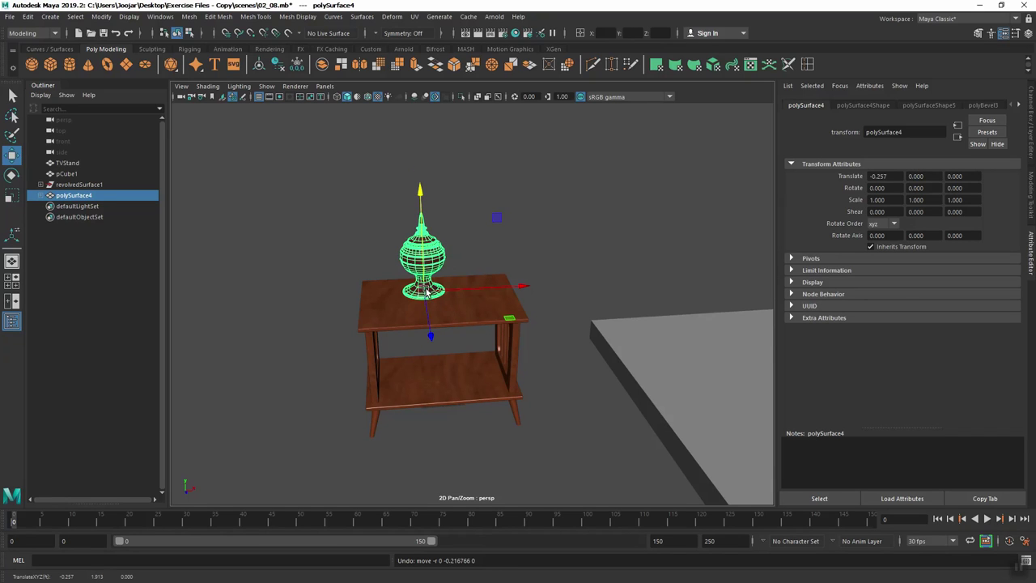
left_click(425, 293)
mouse_move(425, 293)
left_mouse_down()
mouse_move(463, 289)
mouse_move(381, 277)
mouse_move(522, 297)
mouse_move(573, 393)
mouse_move(424, 440)
mouse_move(622, 406)
mouse_move(660, 387)
left_mouse_up()
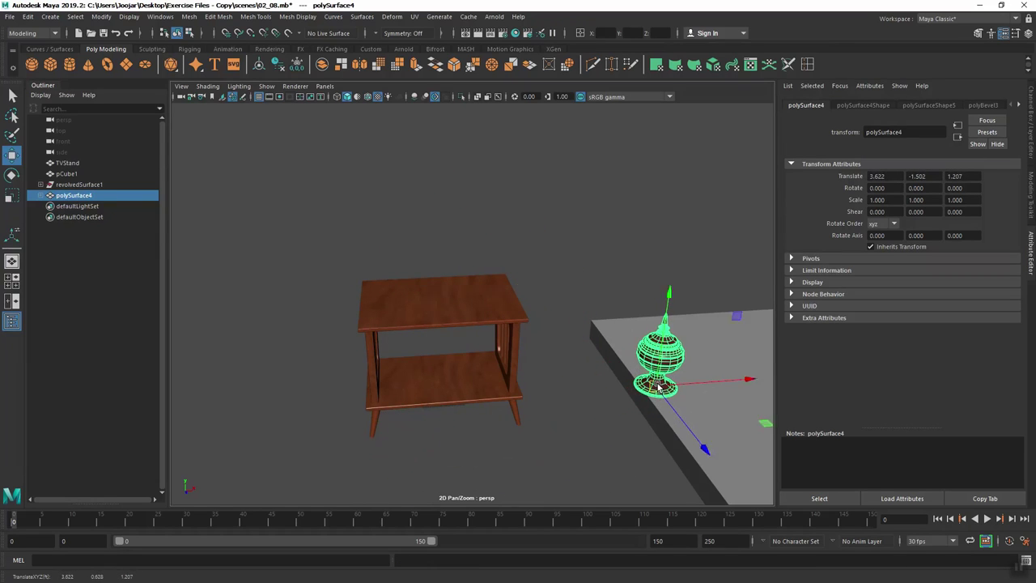
key("ctrl+z")
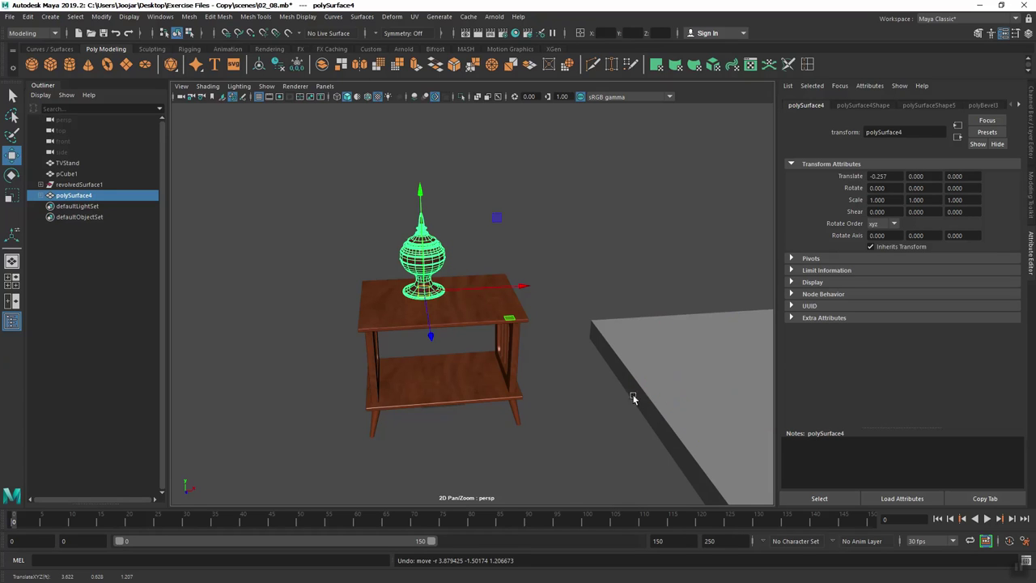
Tumble and dolly in from above until the vase and its wireframe fill the view
mouse_move(572, 386)
left_mouse_down("alt")
mouse_move(573, 375)
mouse_move(551, 442)
mouse_move(597, 435)
mouse_move(619, 409)
mouse_move(623, 378)
mouse_move(608, 423)
mouse_move(614, 402)
mouse_move(615, 432)
mouse_move(588, 432)
left_mouse_up("alt")
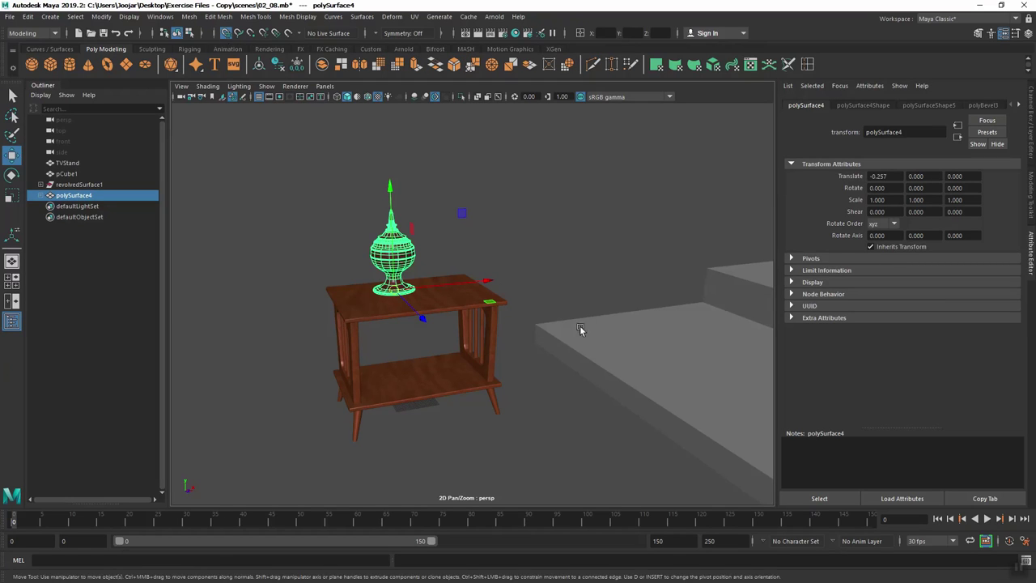
middle_click_drag(582, 360, 599, 372, "alt")
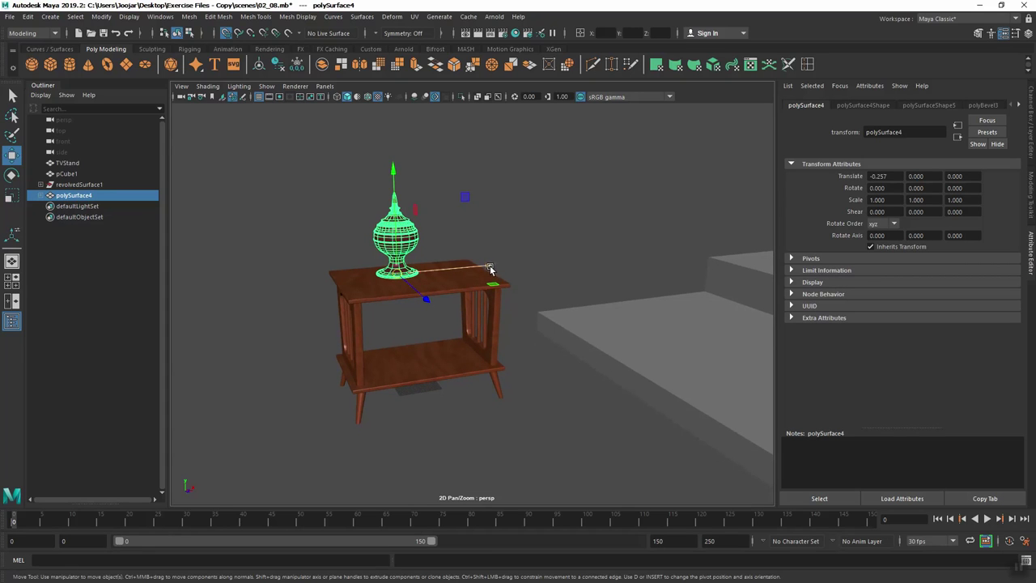
mouse_move(490, 270)
right_mouse_down("alt")
mouse_move(418, 310)
mouse_move(599, 388)
right_mouse_up("alt")
left_click_drag(599, 389, 626, 390, "alt")
scroll(625, 391, "up", 2)
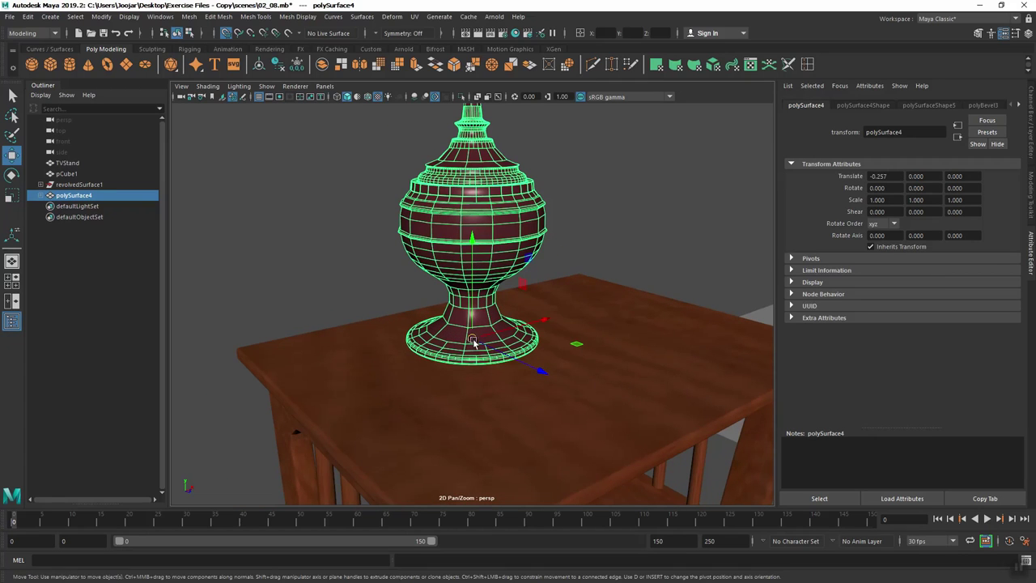
Toggle grid snapping on and off, then slide the vase right and back to X 0.033
left_click(227, 34)
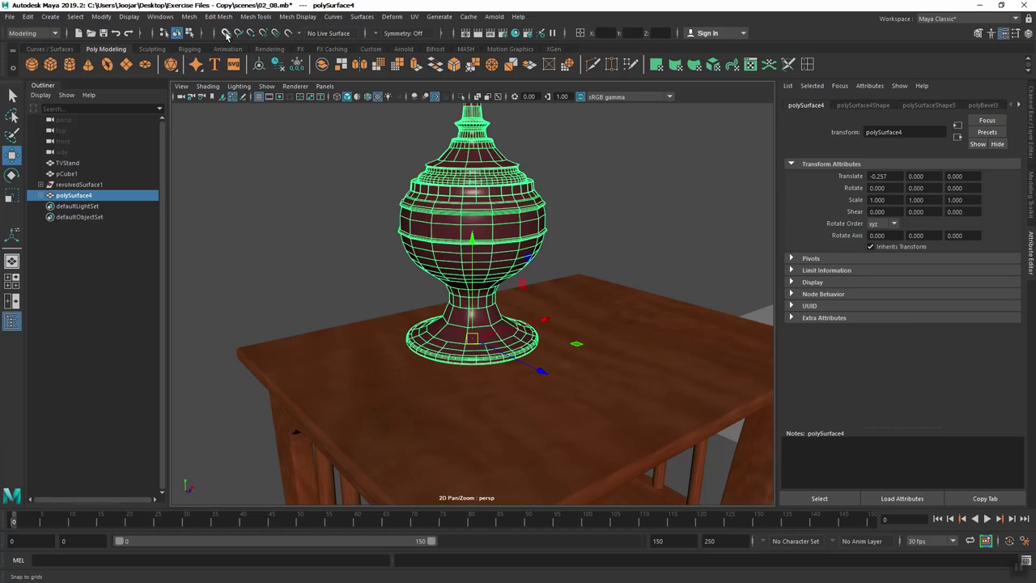
left_click(227, 34)
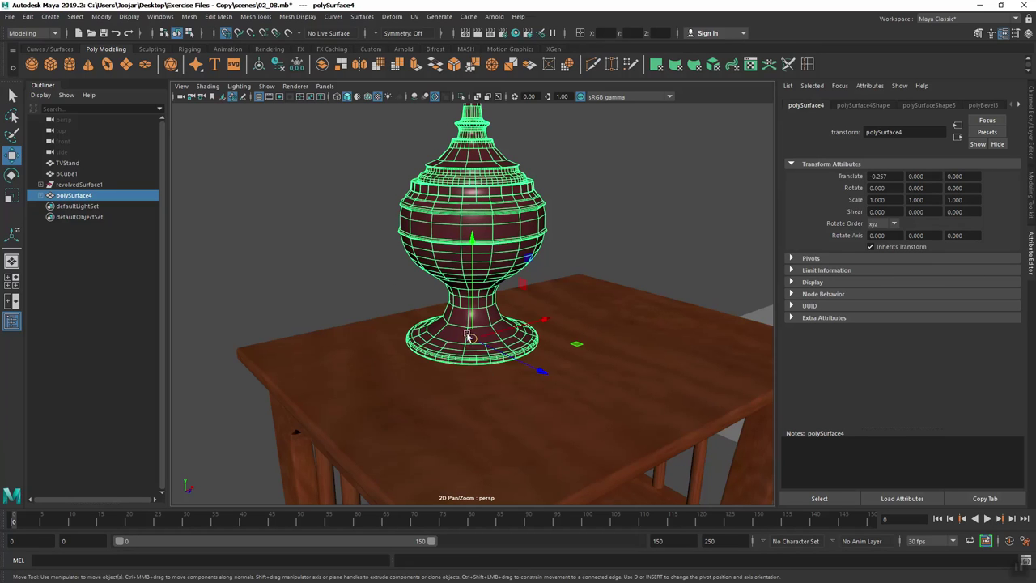
left_click_drag(471, 338, 562, 318)
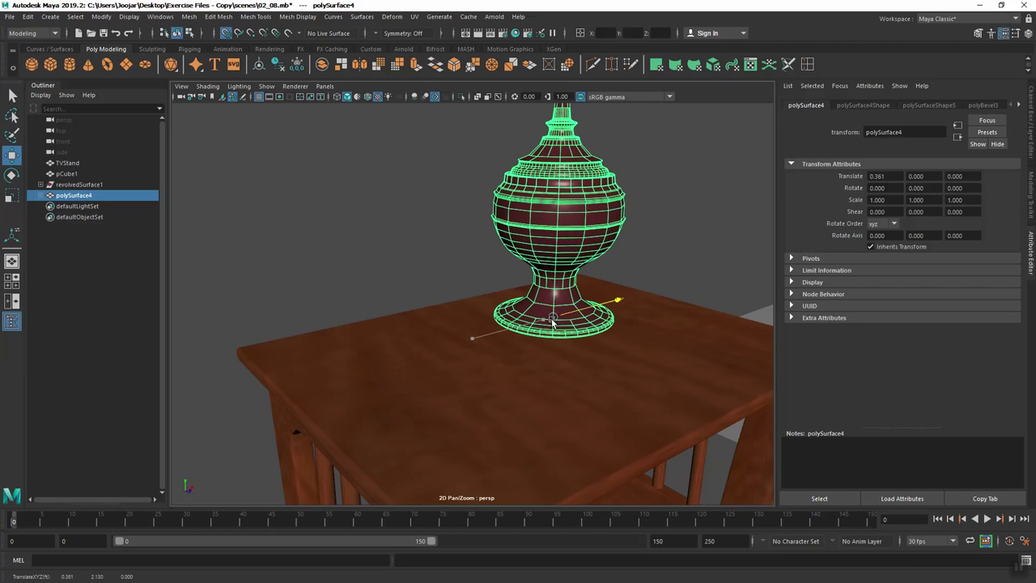
mouse_move(561, 317)
left_mouse_down()
mouse_move(519, 339)
mouse_move(526, 344)
mouse_move(454, 316)
mouse_move(559, 337)
left_mouse_up()
left_click(502, 324)
With the Scale tool active, pan to empty floor grid and create polygon cube pCube2
key("r")
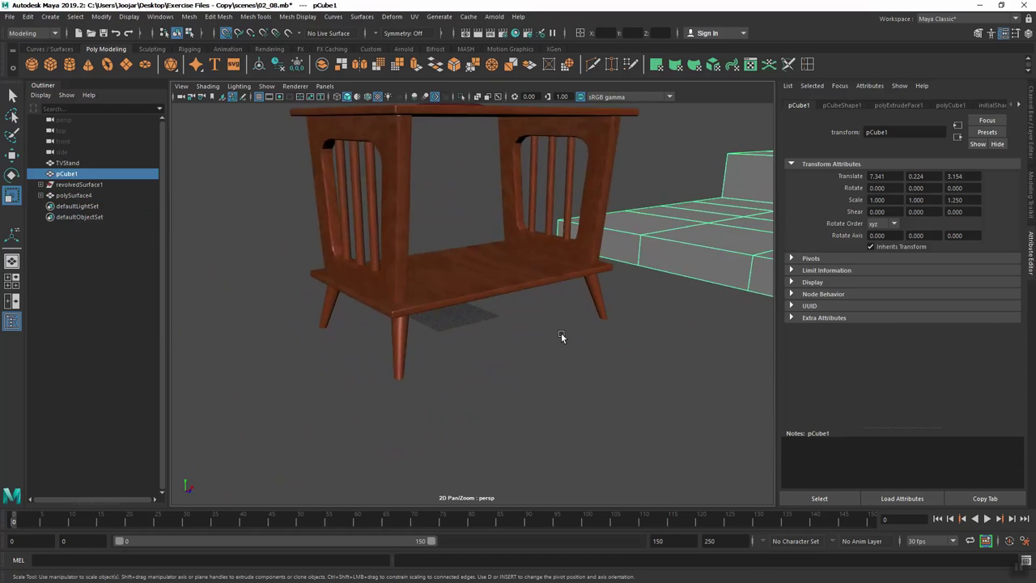
scroll(560, 337, "up", 4)
scroll(558, 334, "up", 4)
mouse_move(558, 335)
middle_mouse_down("alt")
mouse_move(455, 382)
mouse_move(570, 373)
middle_mouse_up("alt")
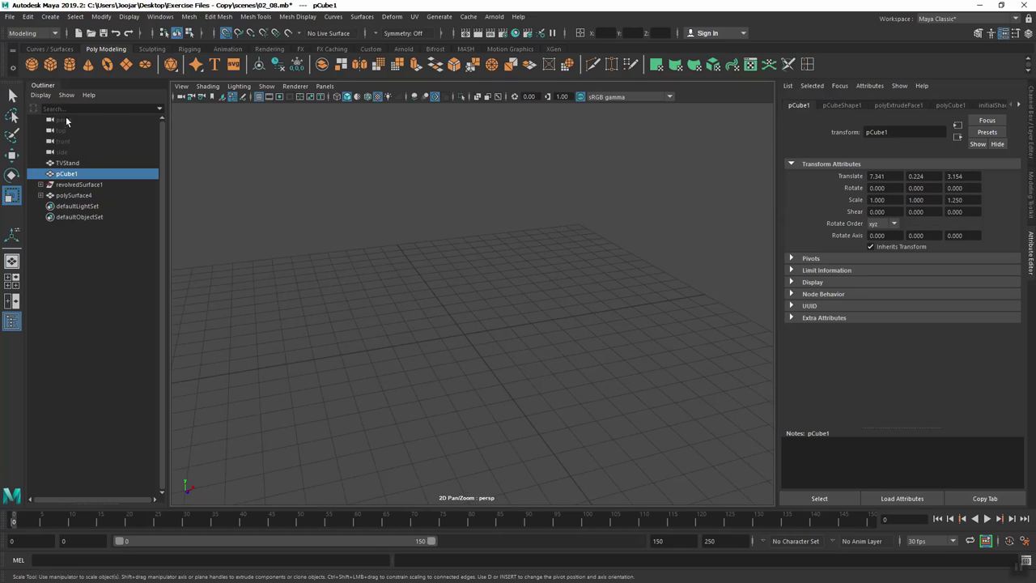
left_click(49, 64)
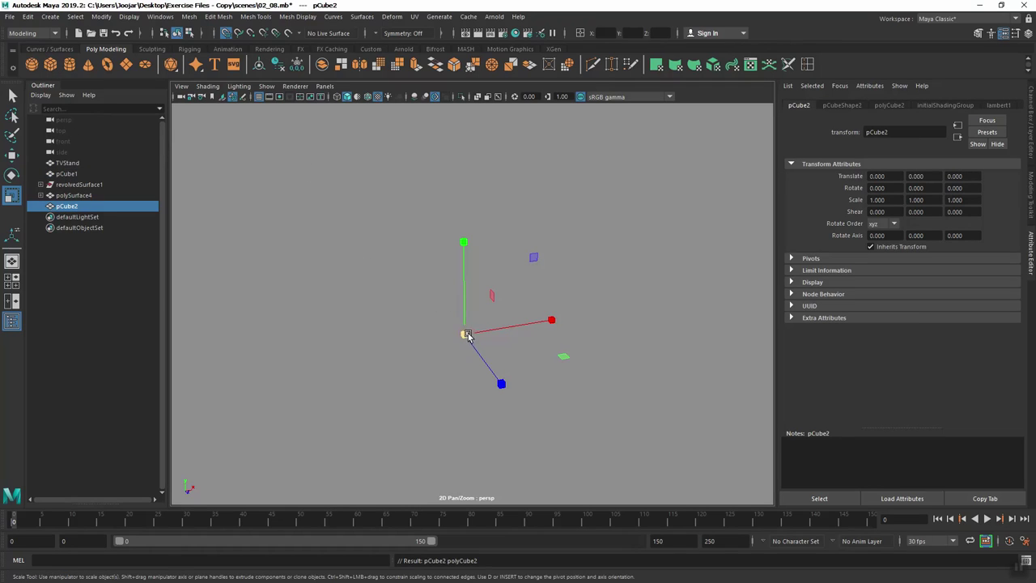
Shrink pCube2 uniformly in several passes down to a scale of 0.119
mouse_move(467, 336)
left_mouse_down()
mouse_move(337, 337)
mouse_move(251, 321)
left_mouse_up()
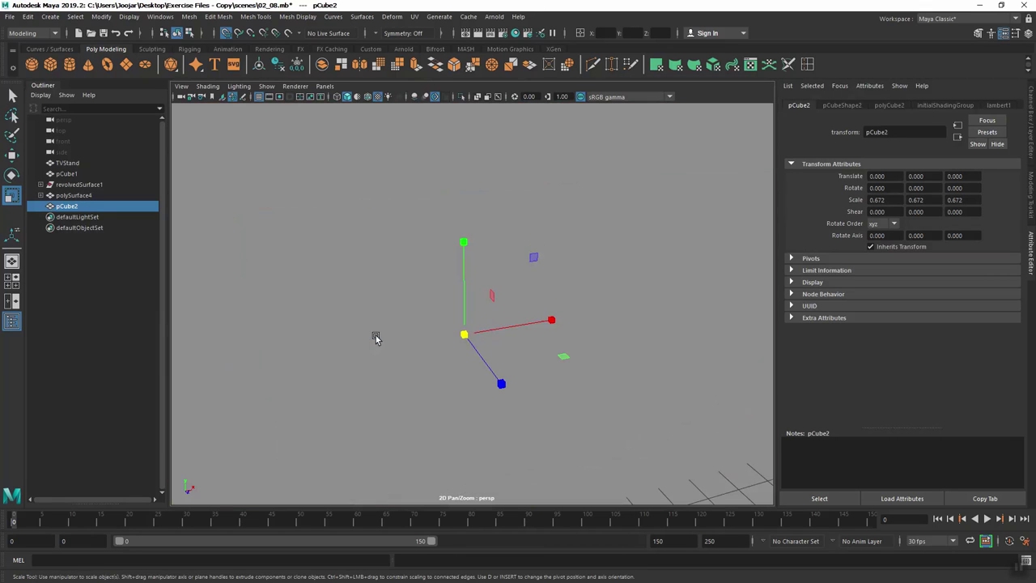
mouse_move(464, 335)
left_mouse_down()
mouse_move(376, 343)
mouse_move(301, 320)
left_mouse_up()
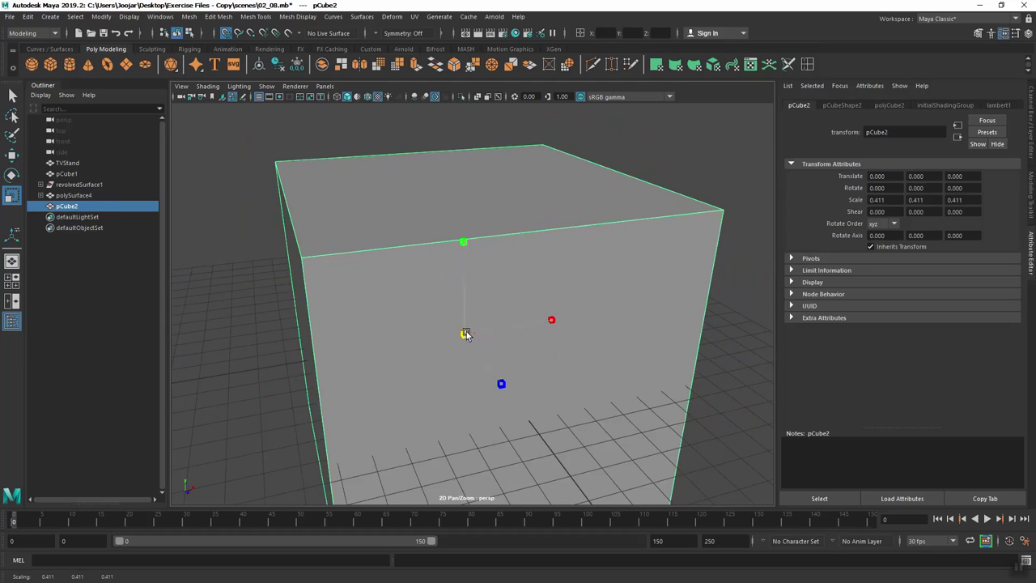
left_click_drag(465, 334, 291, 336)
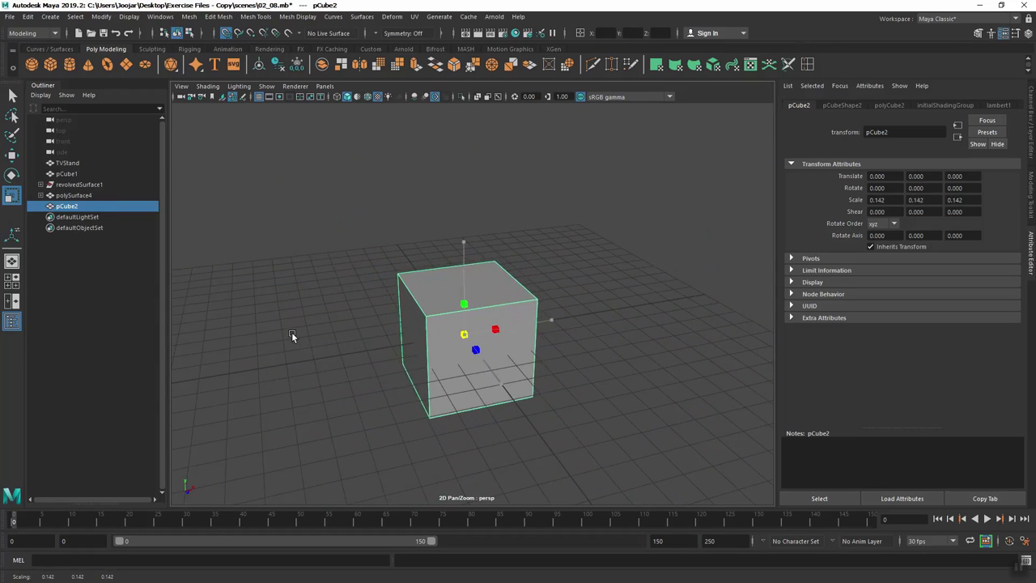
left_click_drag(291, 336, 278, 331)
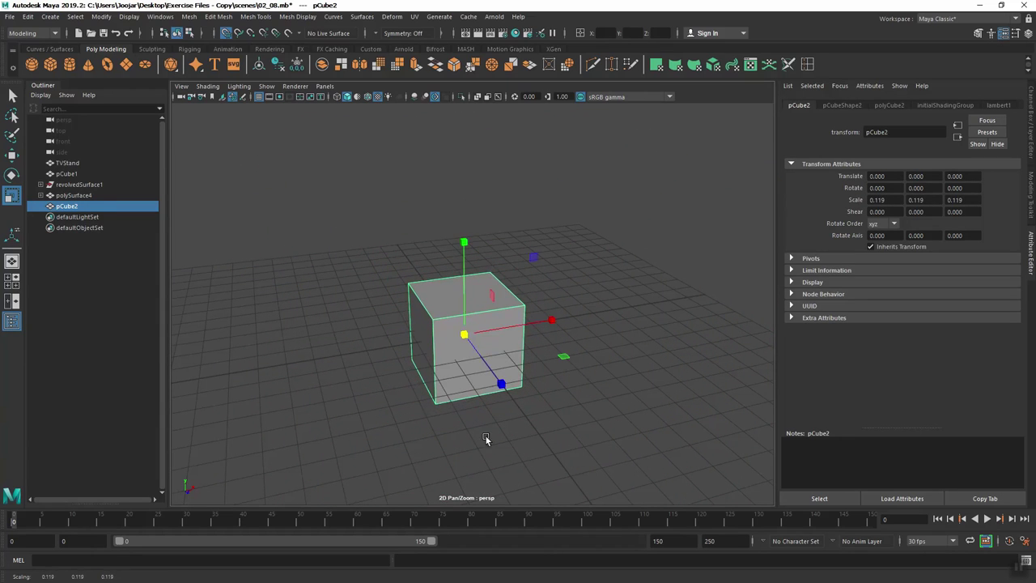
scroll(486, 438, "down", 2)
scroll(497, 422, "down", 1)
scroll(497, 423, "down", 2)
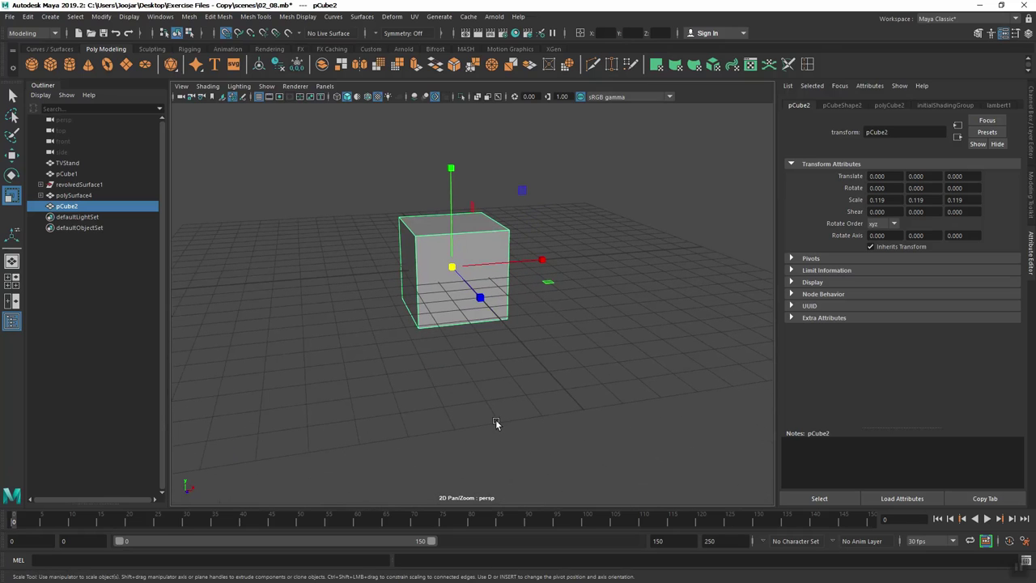
Switch to the front view and frame pCube2 with the Move tool active
key("space")
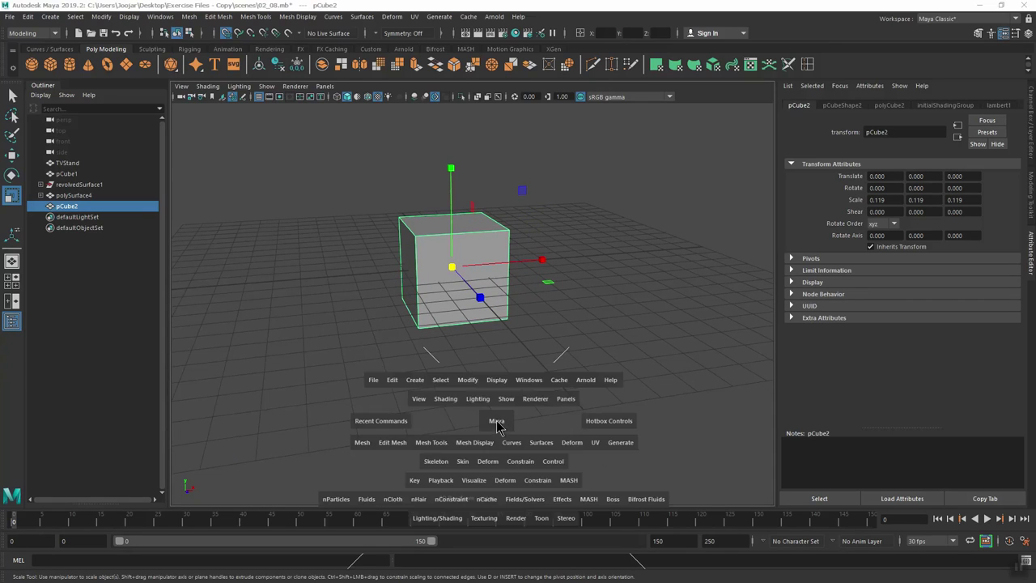
left_click_drag(495, 420, 498, 446)
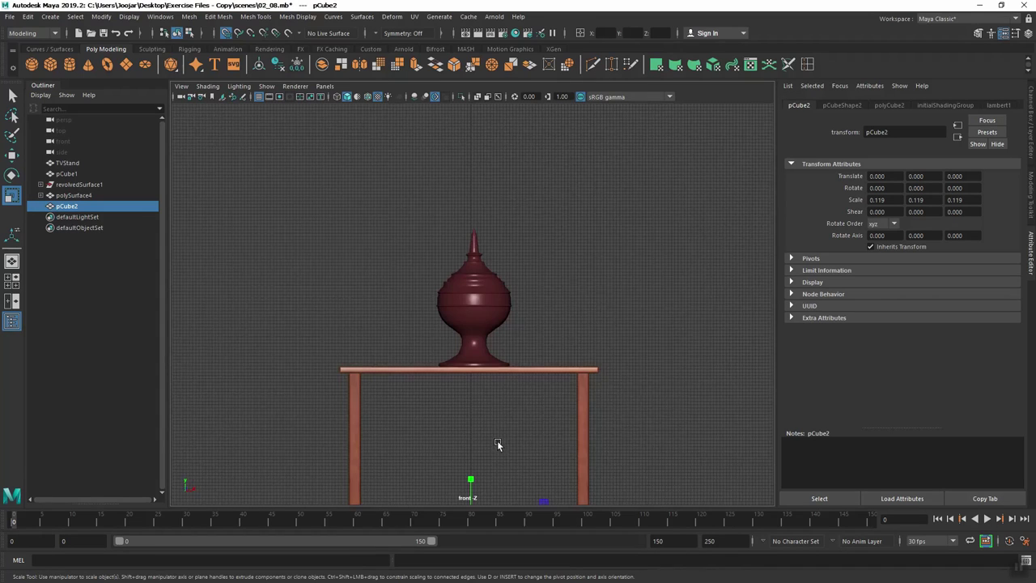
key("f")
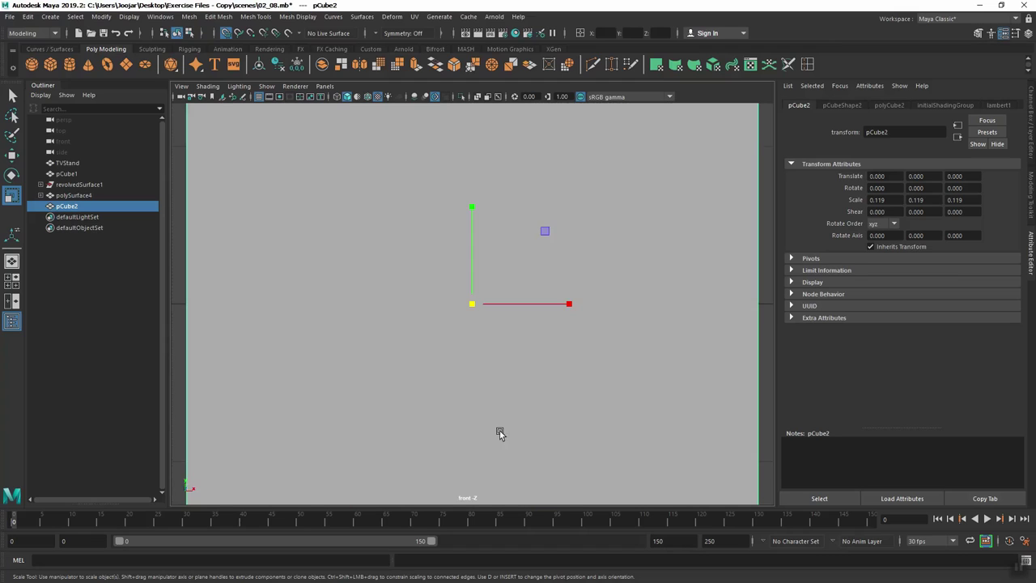
scroll(501, 421, "down", 2)
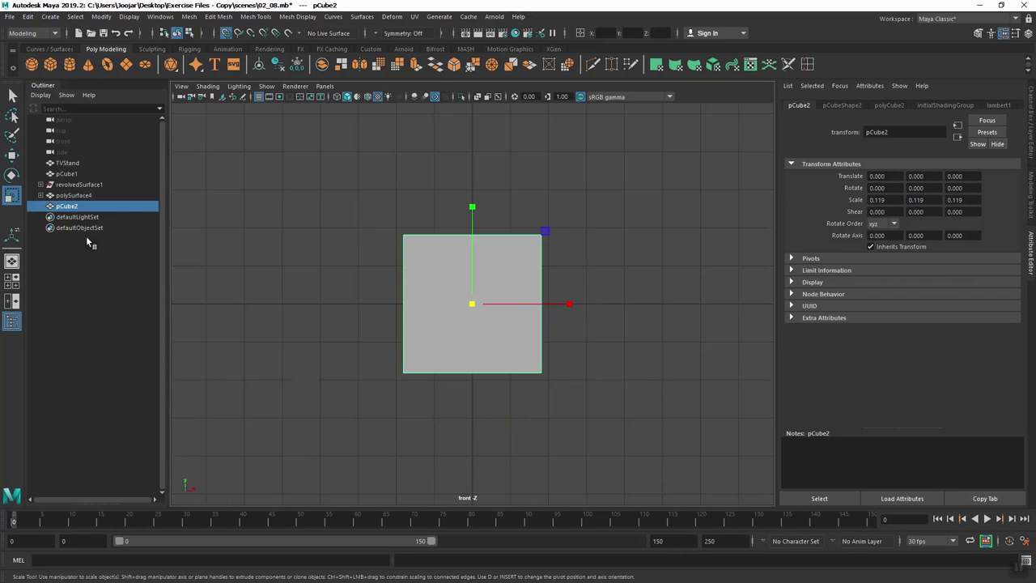
key("w")
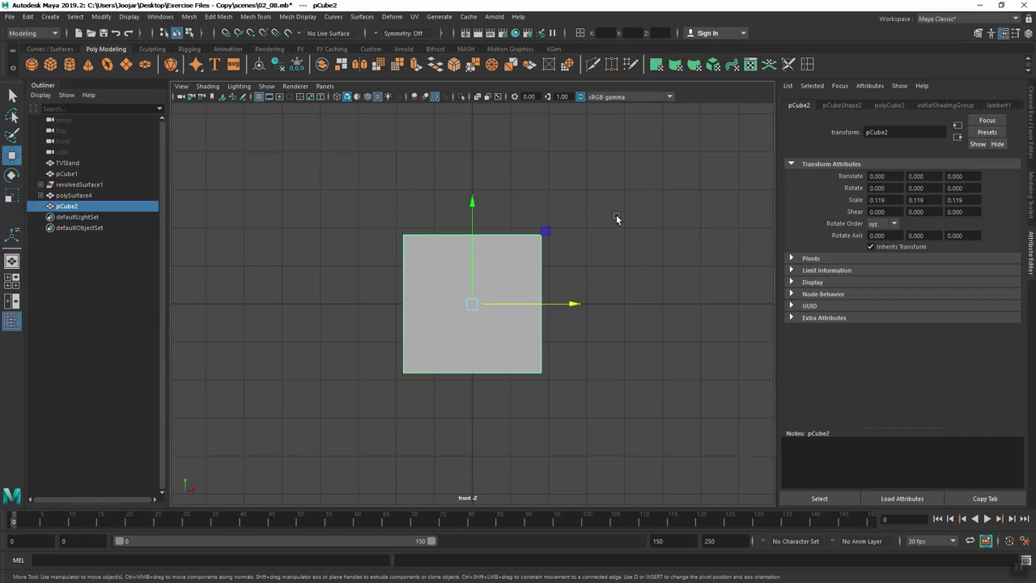
Put pCube2's pivot at its base, raise it to Translate Y 0.060, and return to perspective
key("d")
left_click_drag(474, 199, 478, 271)
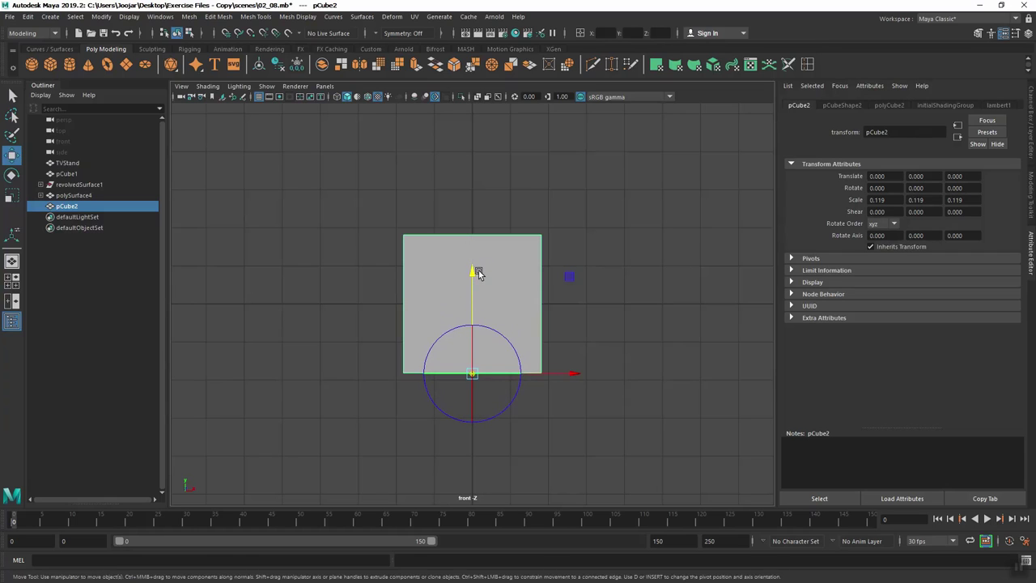
left_click_drag(474, 273, 473, 203)
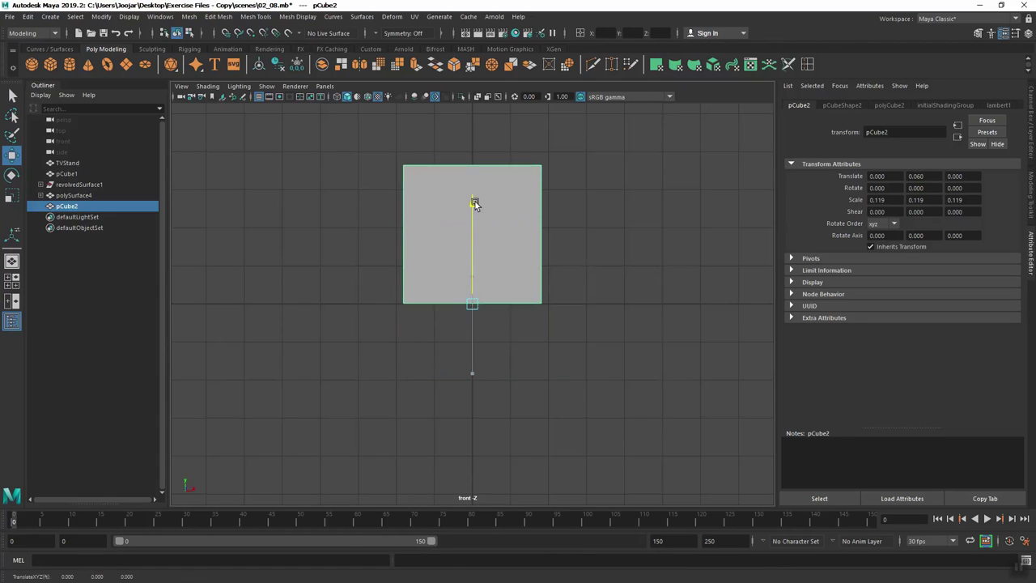
key("space")
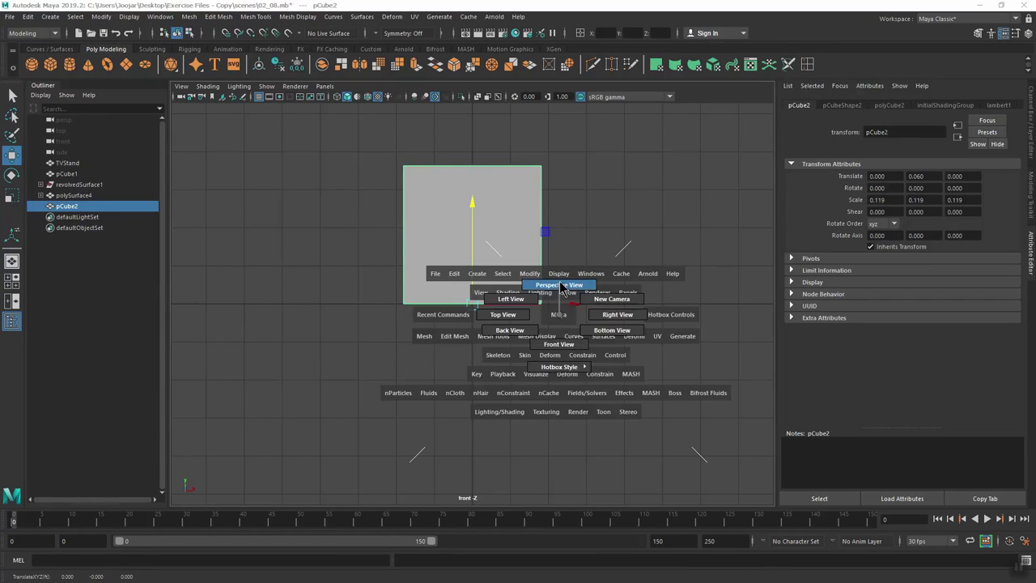
left_click(561, 286)
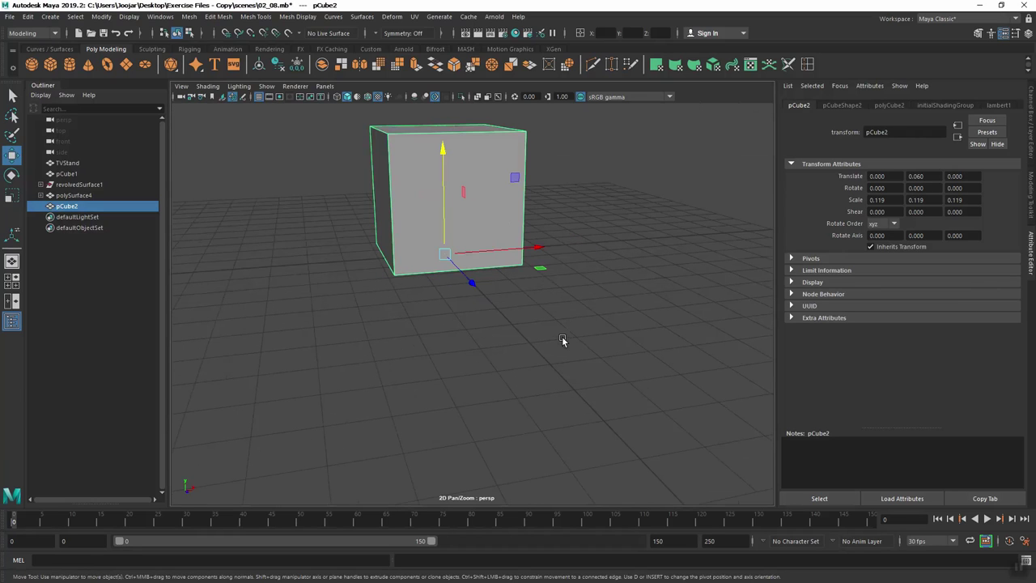
Turn on grid snapping and snap pCube2 along X to 0.066
left_click_drag(562, 336, 571, 340, "alt")
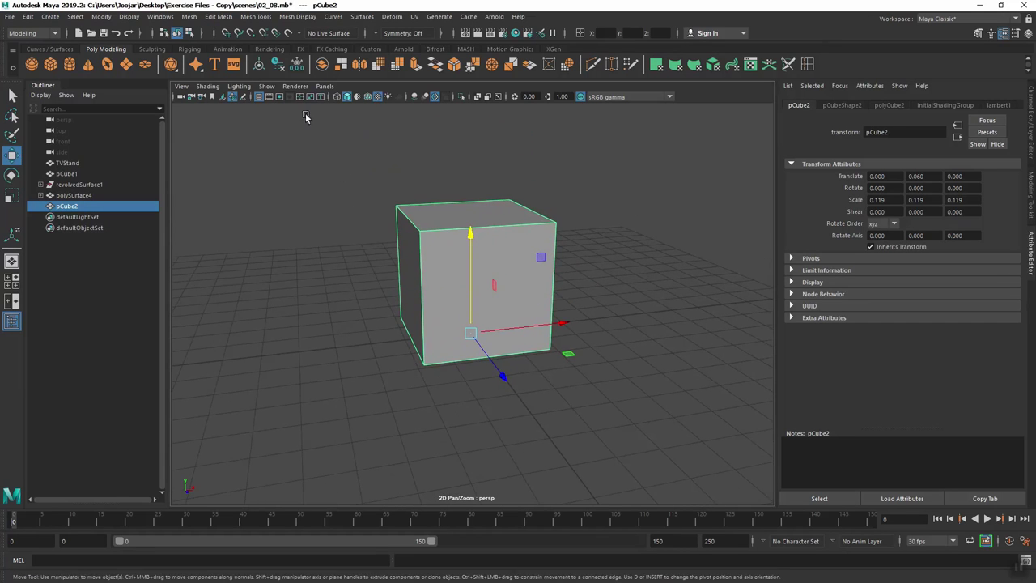
left_click(226, 33)
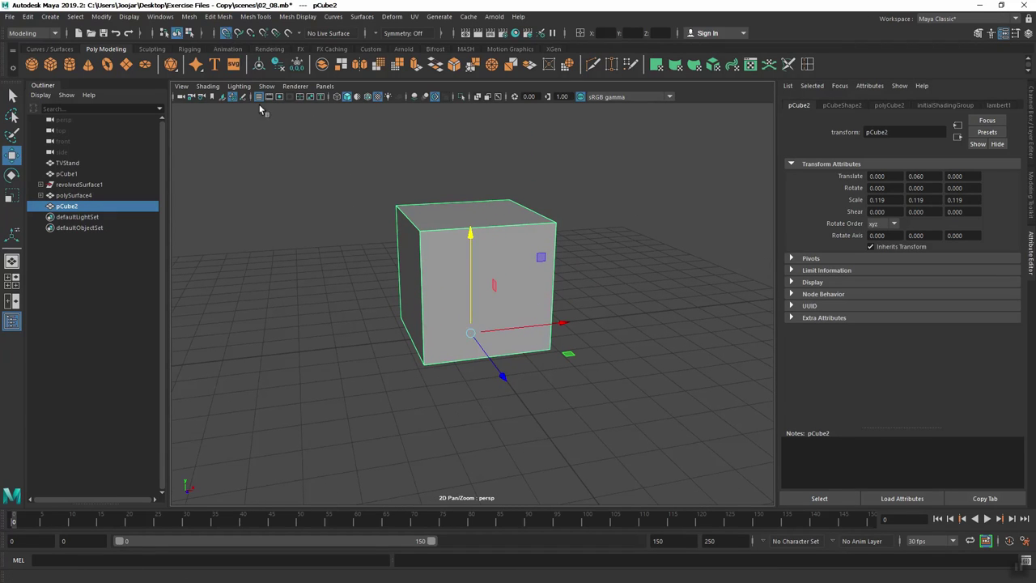
left_click_drag(643, 433, 636, 435, "alt")
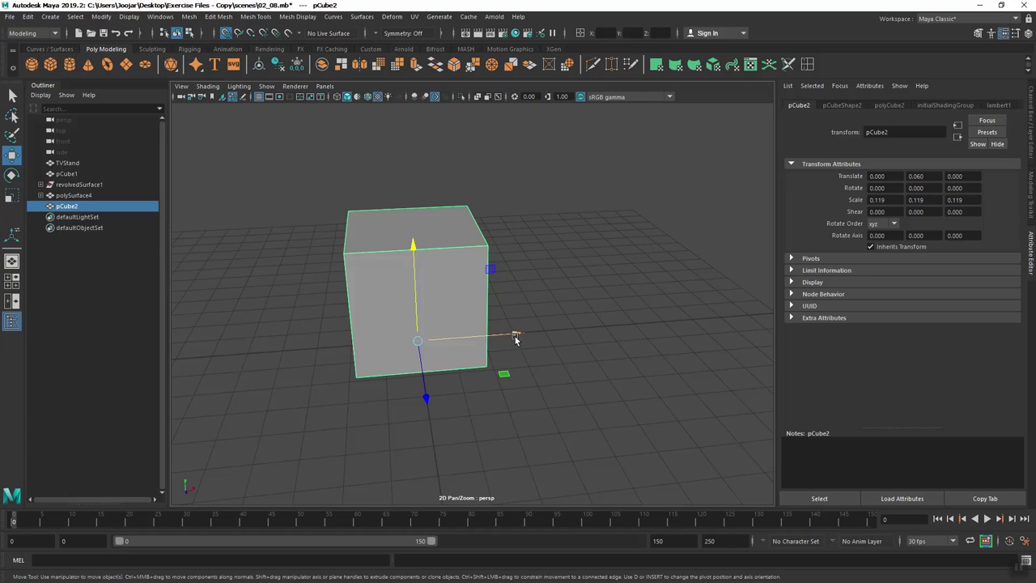
left_click_drag(515, 336, 554, 339)
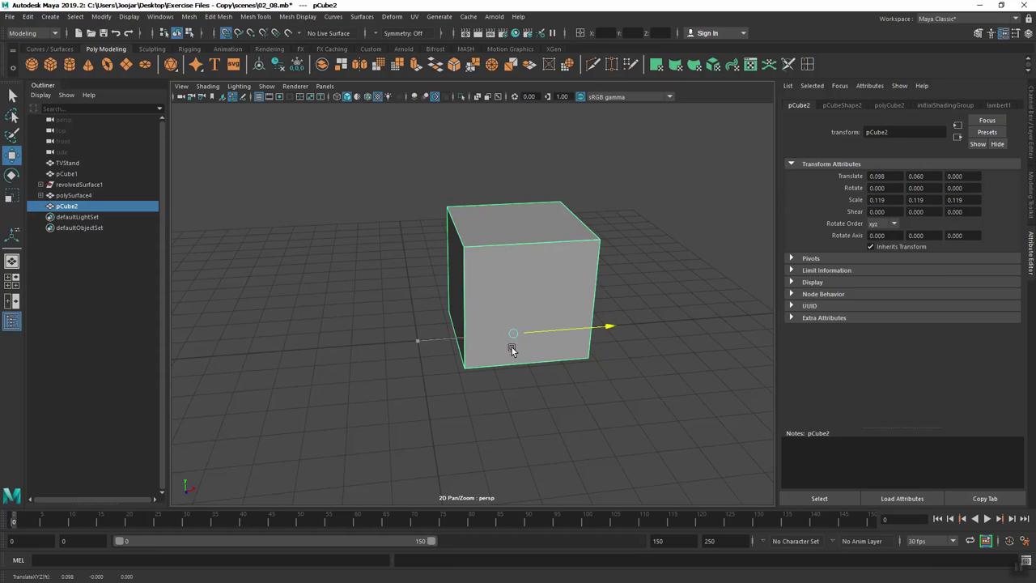
left_click_drag(531, 344, 488, 351)
Orbit around pCube2 and snap it along Z to -0.033
left_click_drag(467, 428, 485, 432, "alt")
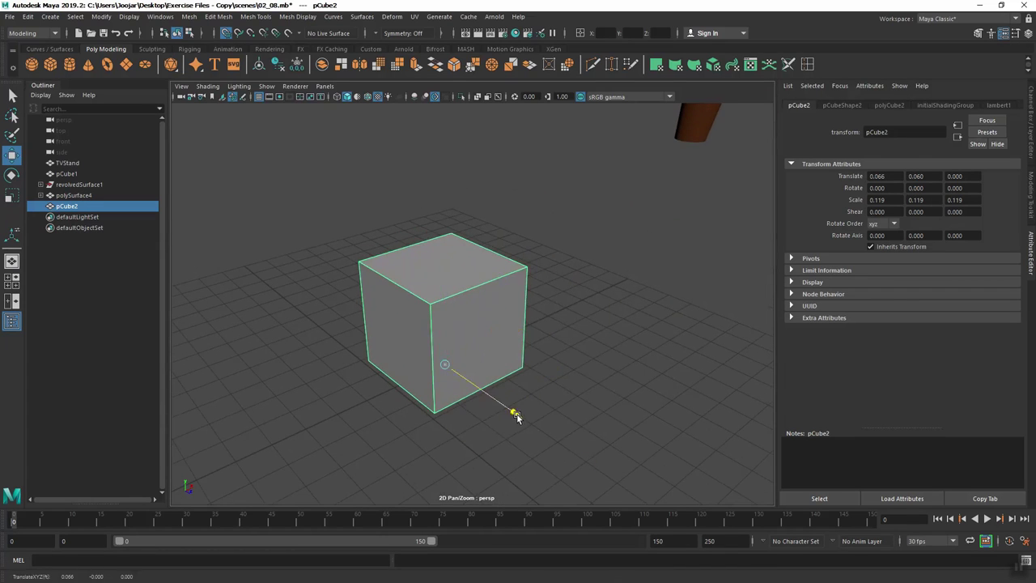
left_click_drag(517, 413, 415, 375)
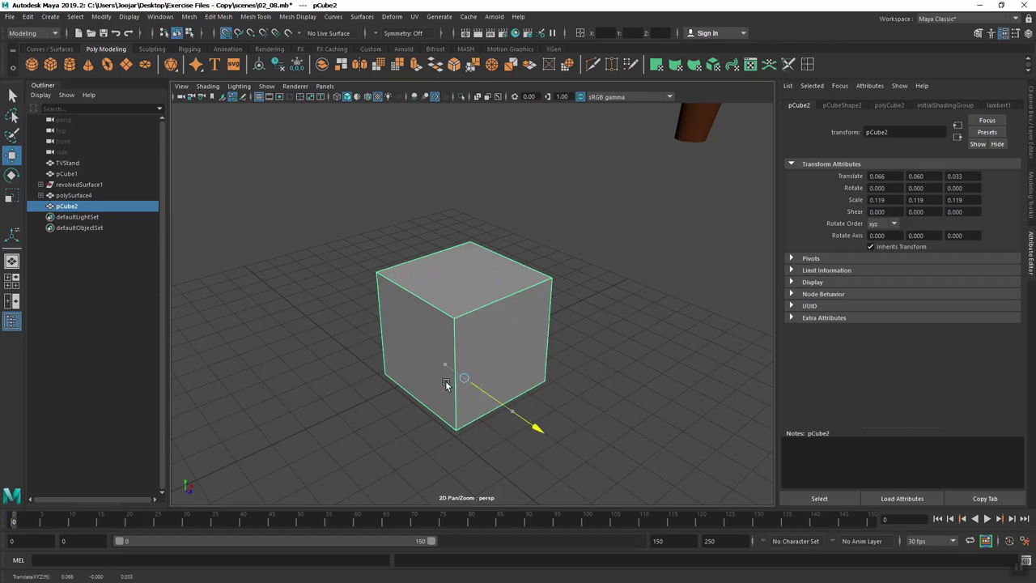
mouse_move(567, 397)
left_mouse_down("alt")
mouse_move(581, 425)
mouse_move(516, 398)
mouse_move(555, 383)
left_mouse_up("alt")
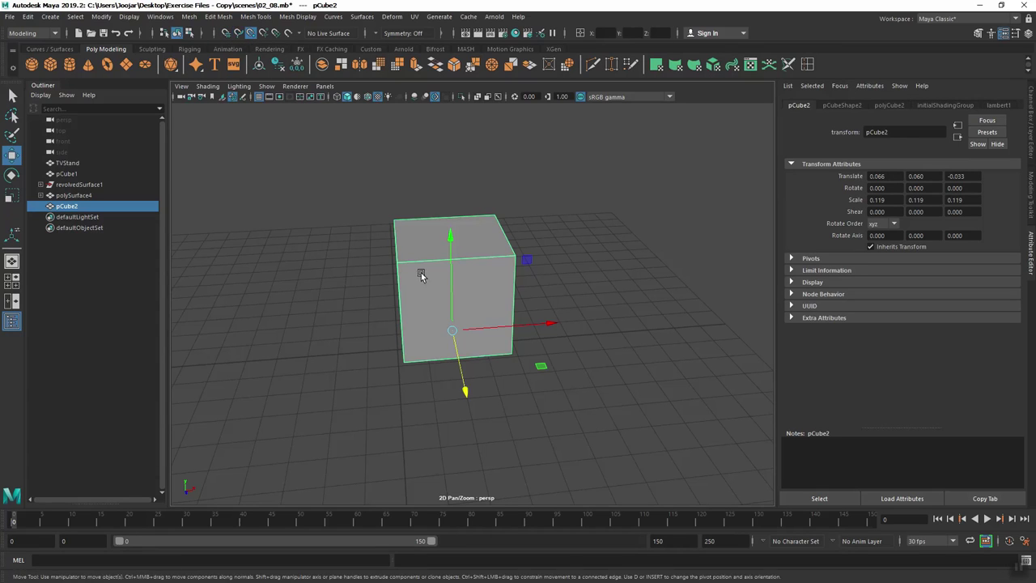
Delete pCube2, reframe on the table and platform, and select the vase polySurface4
key("Delete")
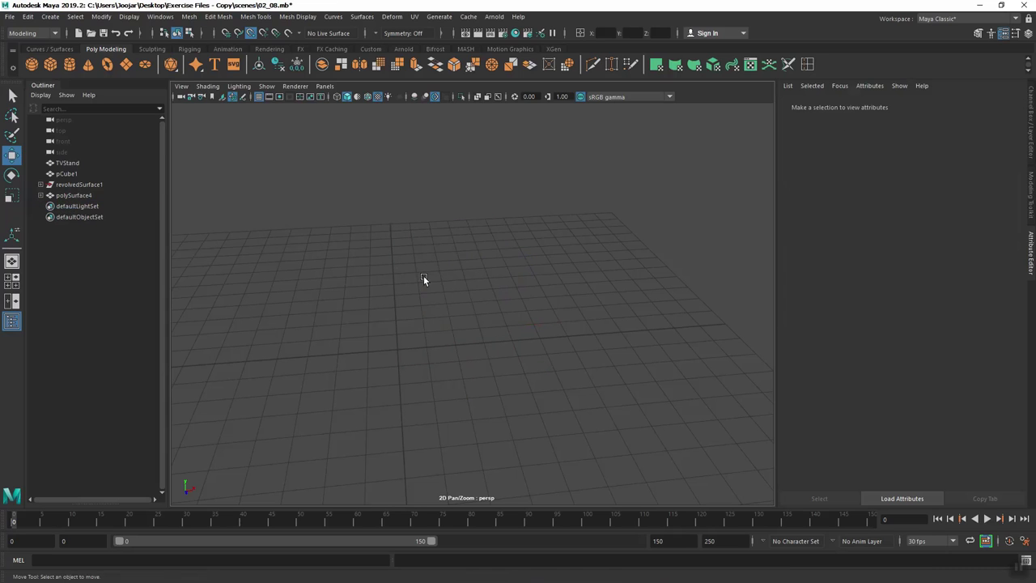
key("ctrl+1")
scroll(489, 297, "down", 3)
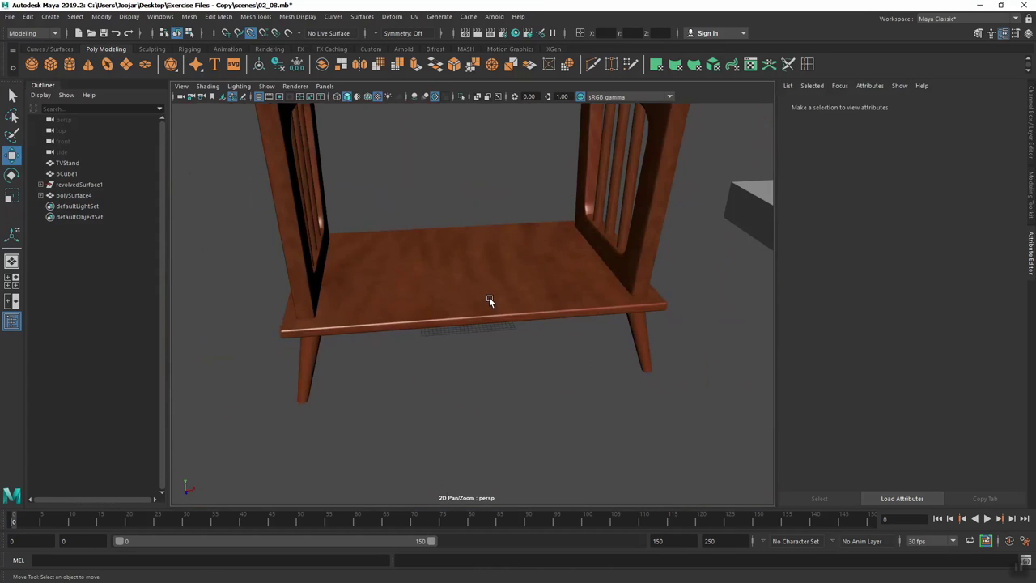
scroll(489, 294, "down", 3)
mouse_move(490, 293)
left_mouse_down("alt")
mouse_move(546, 379)
mouse_move(576, 333)
left_mouse_up("alt")
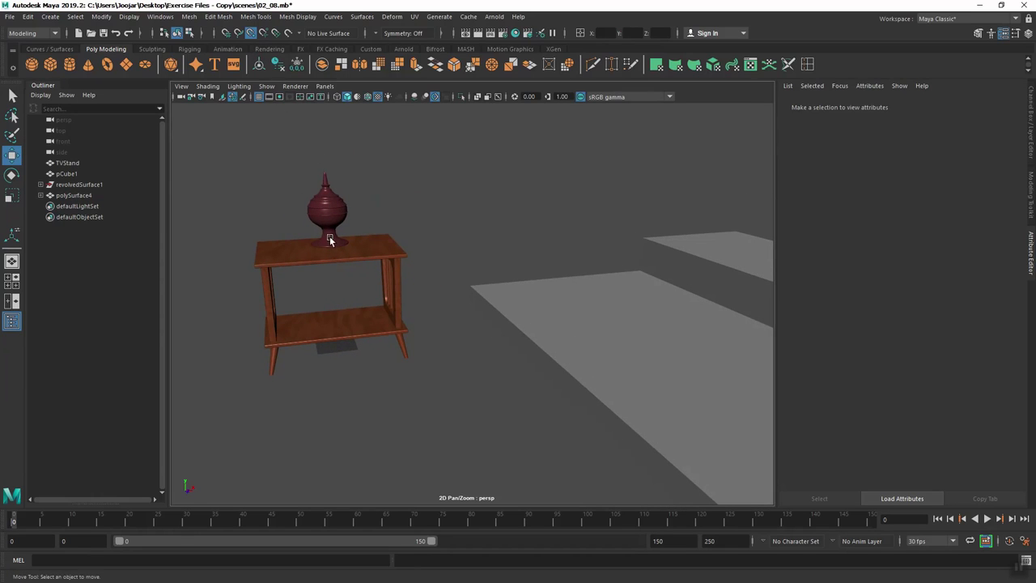
left_click(330, 240)
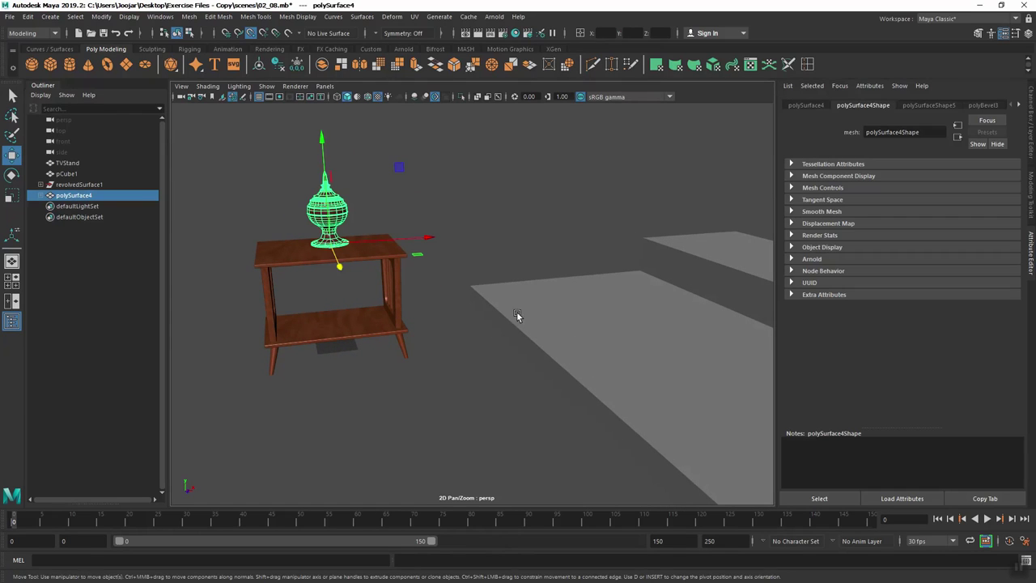
Move the vase along X, Z and Y onto the stair block's lower step
left_click_drag(552, 323, 607, 351, "alt")
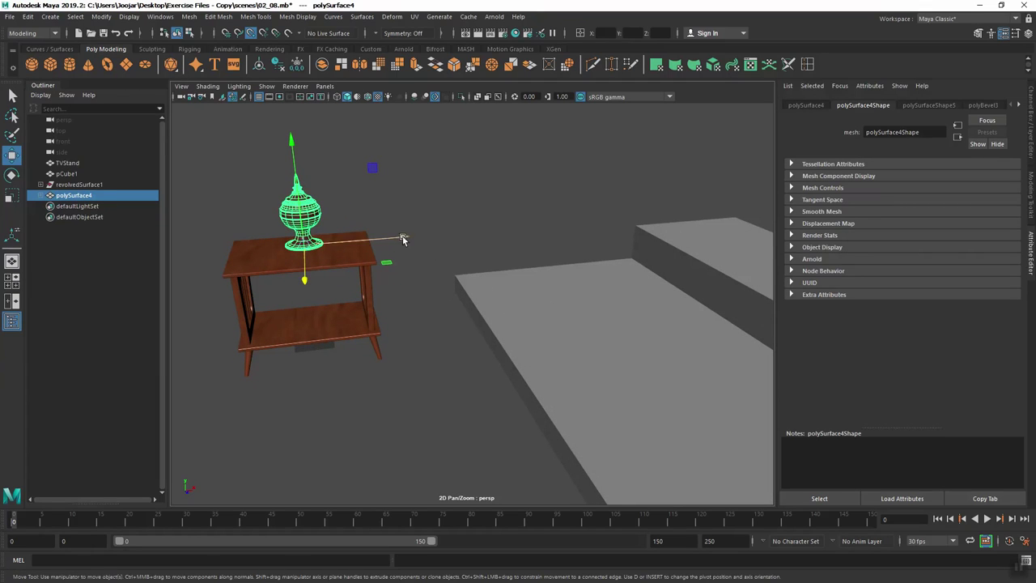
left_click_drag(403, 239, 438, 246)
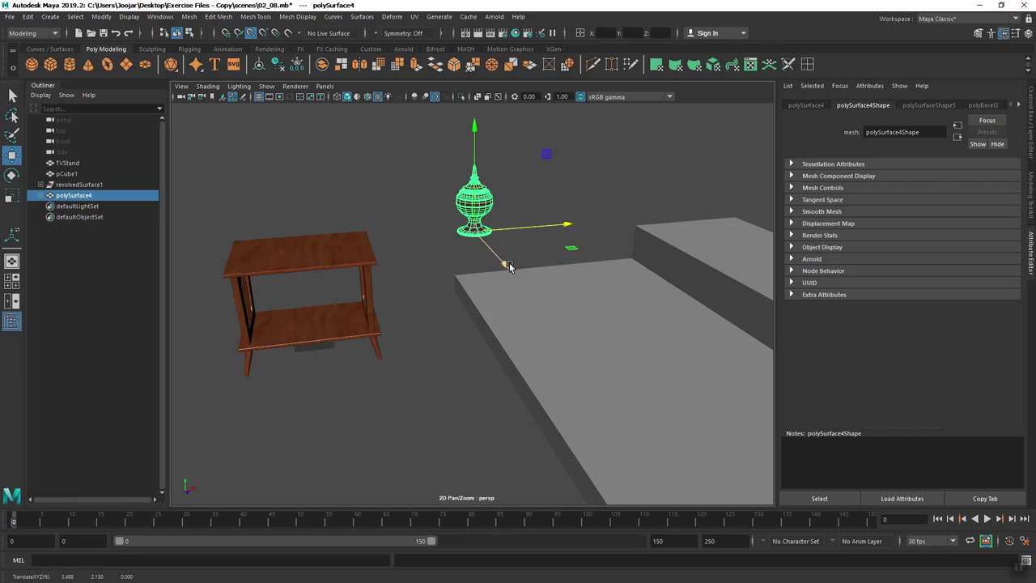
left_click_drag(504, 266, 480, 239)
middle_click_drag(528, 289, 597, 350)
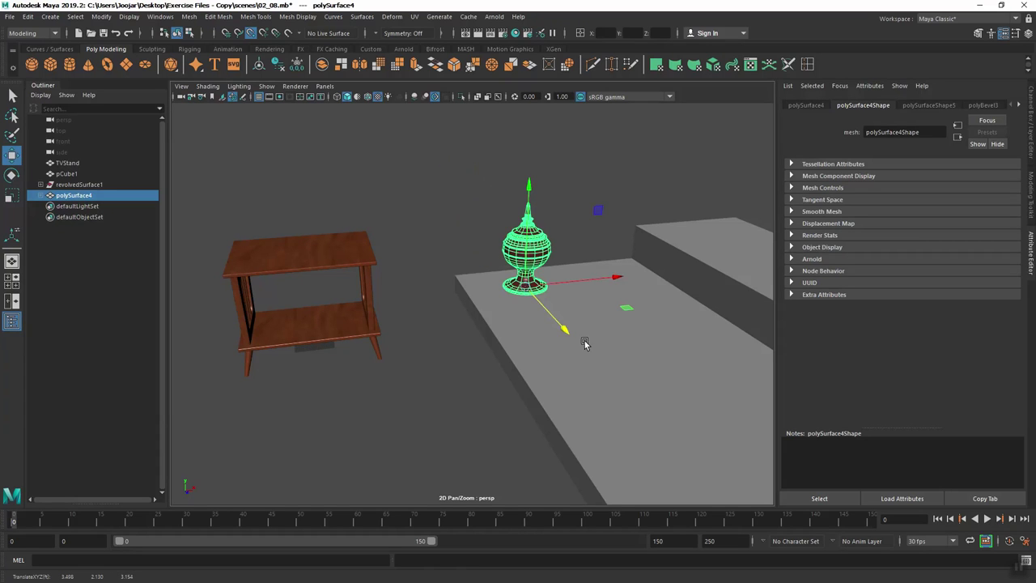
left_click_drag(529, 188, 529, 191)
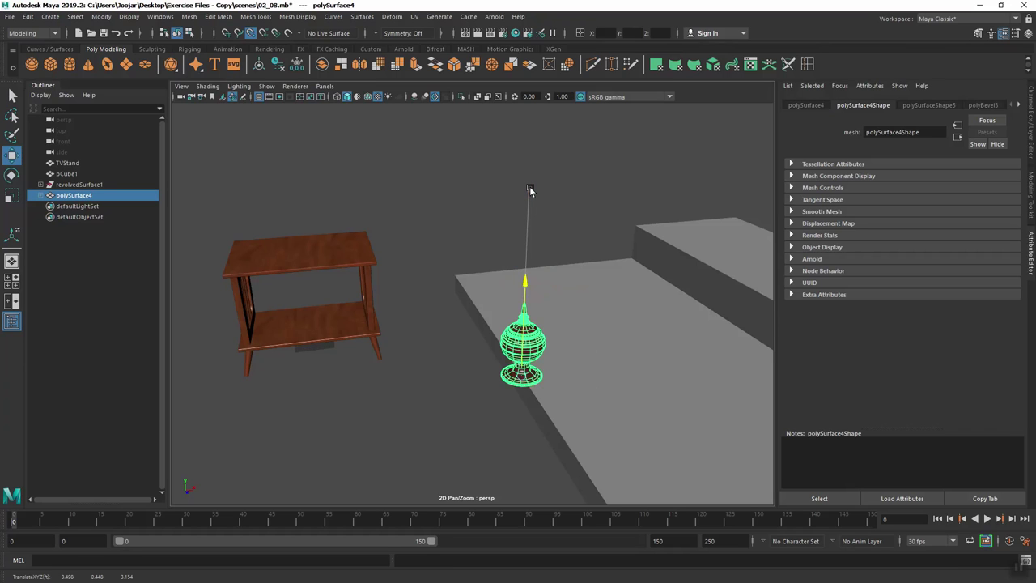
mouse_move(634, 404)
left_mouse_down("alt")
mouse_move(577, 353)
mouse_move(588, 409)
mouse_move(593, 396)
mouse_move(573, 407)
left_mouse_up("alt")
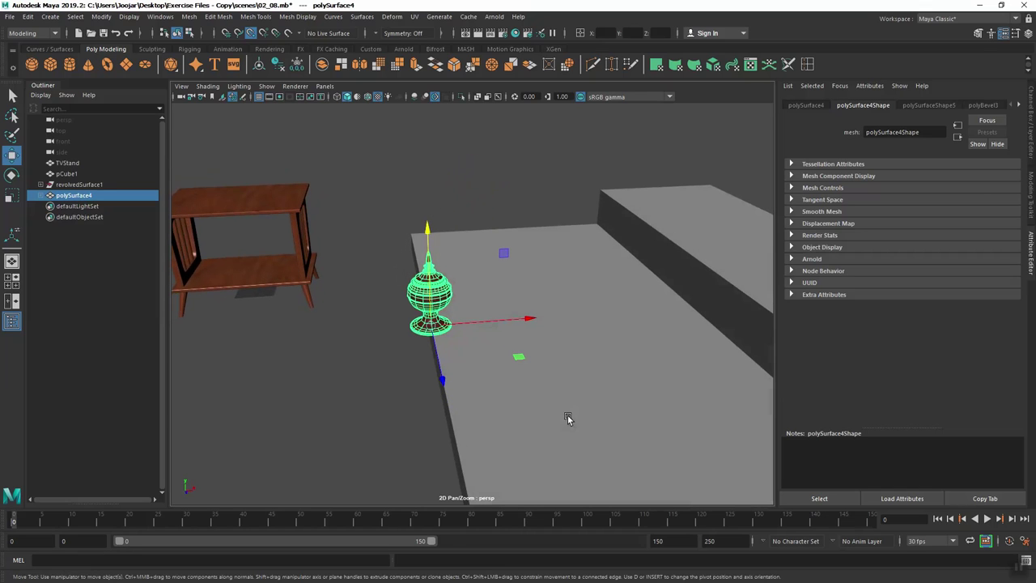
left_click(615, 383)
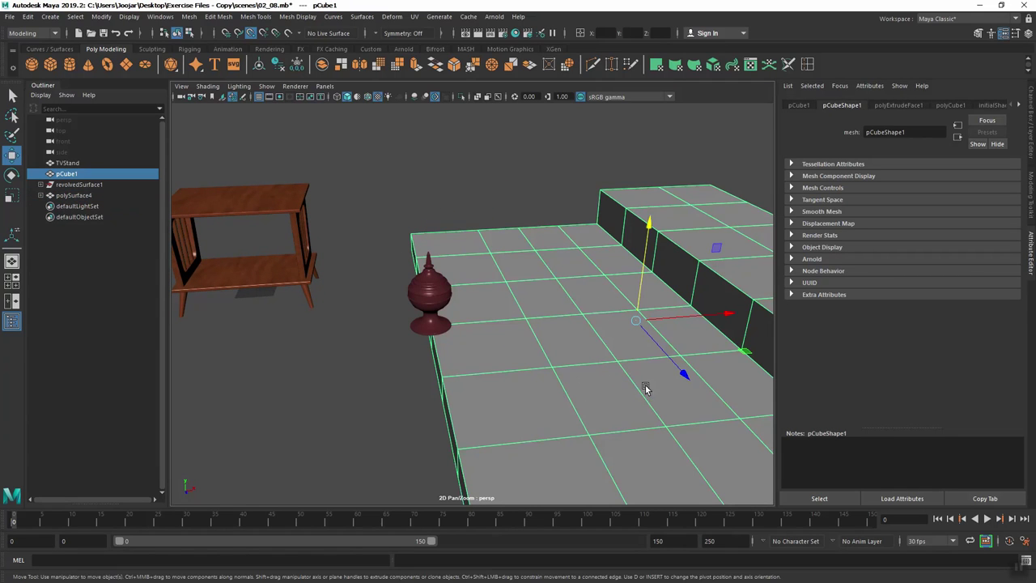
Deselect pCube1 and turn on Wireframe on Shaded from the Shading menu
left_click(492, 185)
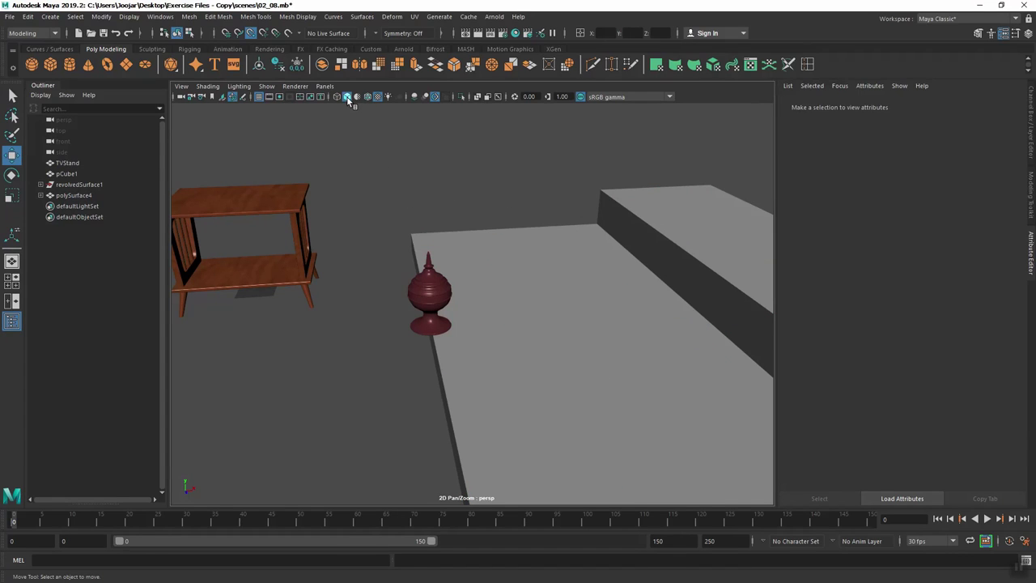
left_click(207, 86)
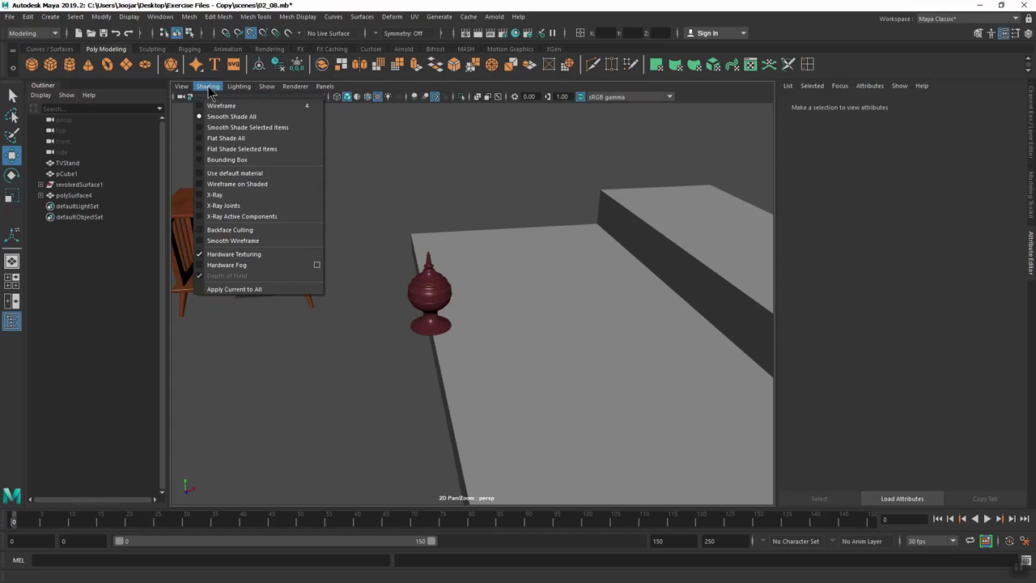
left_click(256, 185)
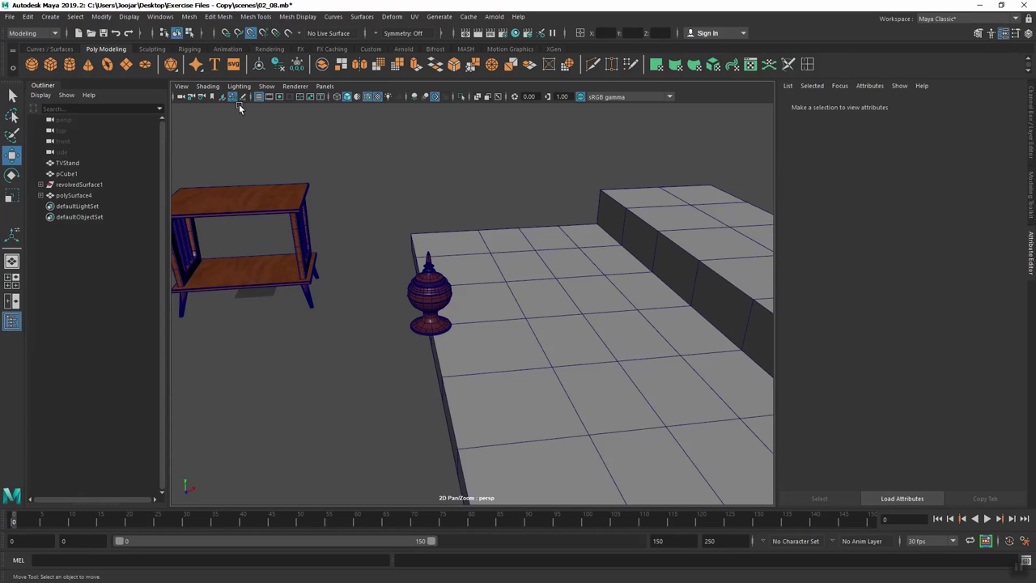
Try no overlay and wireframe-only display, then restore wireframe on shaded
left_click(207, 87)
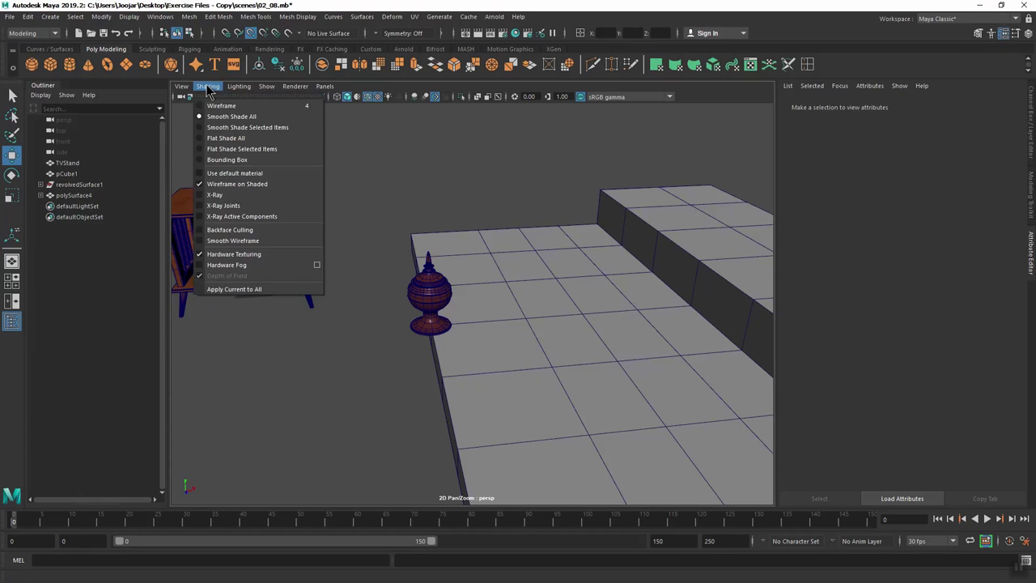
left_click(237, 185)
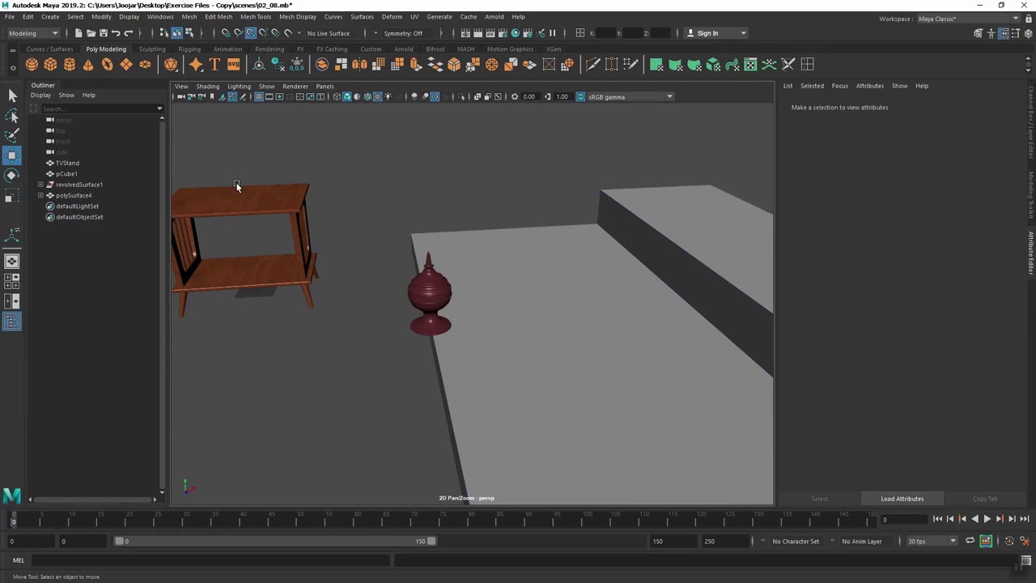
left_click(347, 96)
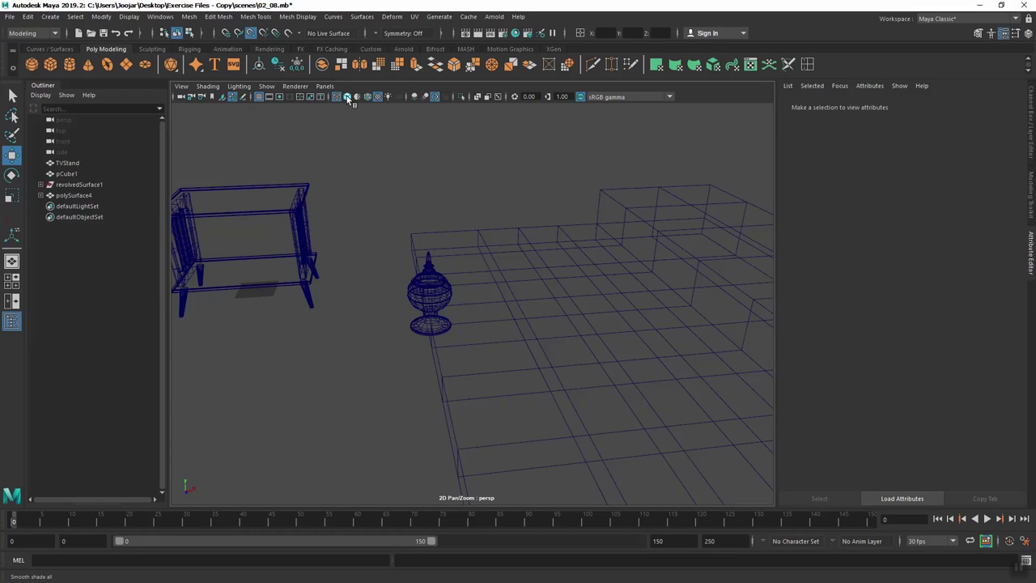
left_click(346, 96)
left_click(367, 98)
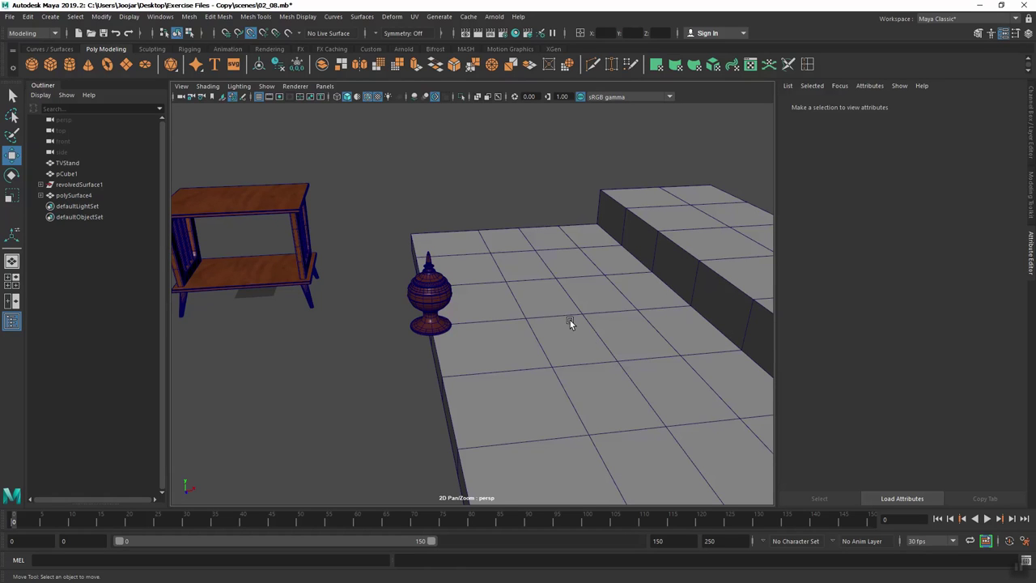
scroll(572, 320, "up", 2)
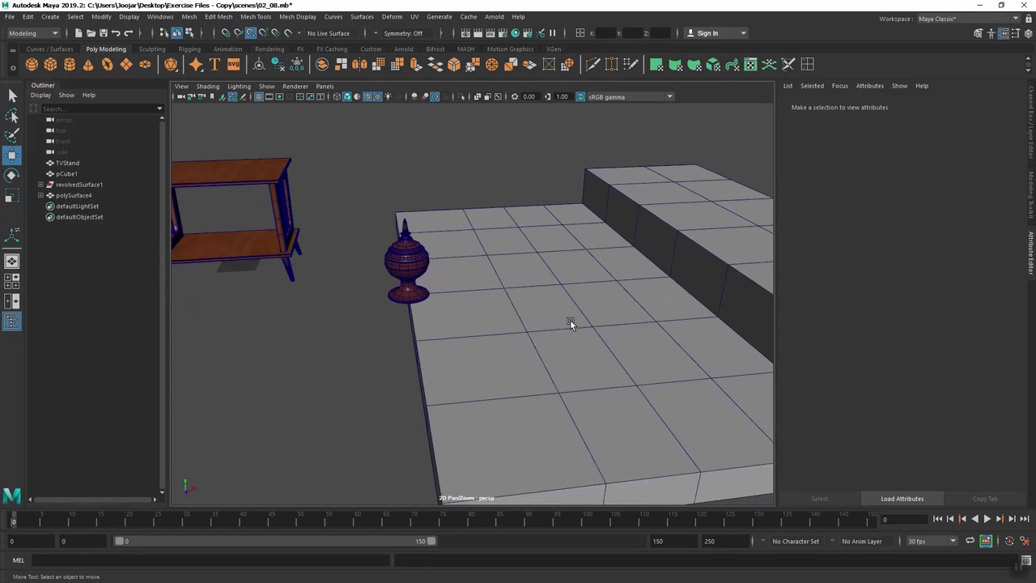
scroll(570, 321, "up", 2)
Select the vase and slide it along X and Z across the tiled step platform
left_click(395, 291)
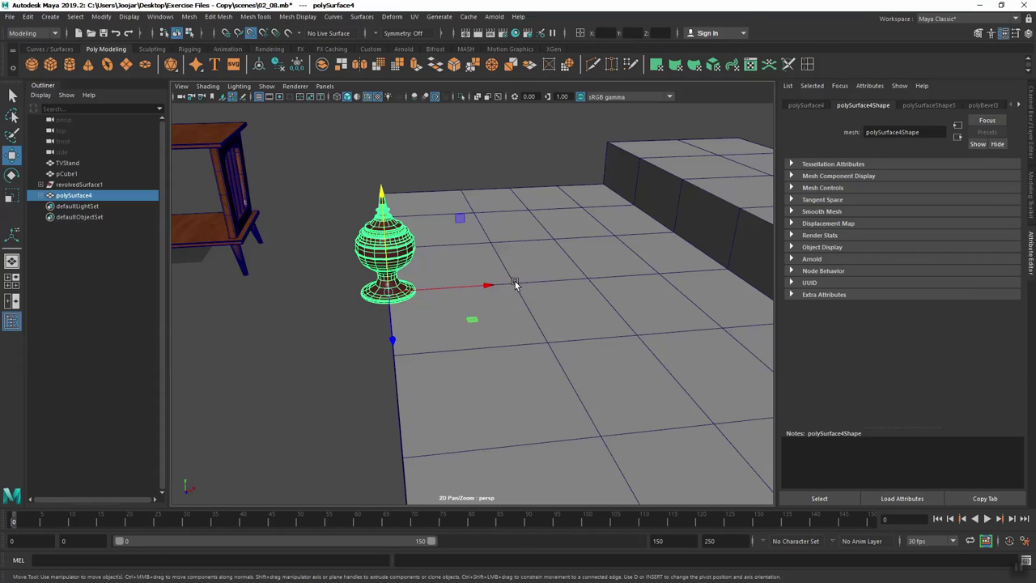
left_click_drag(492, 285, 497, 287)
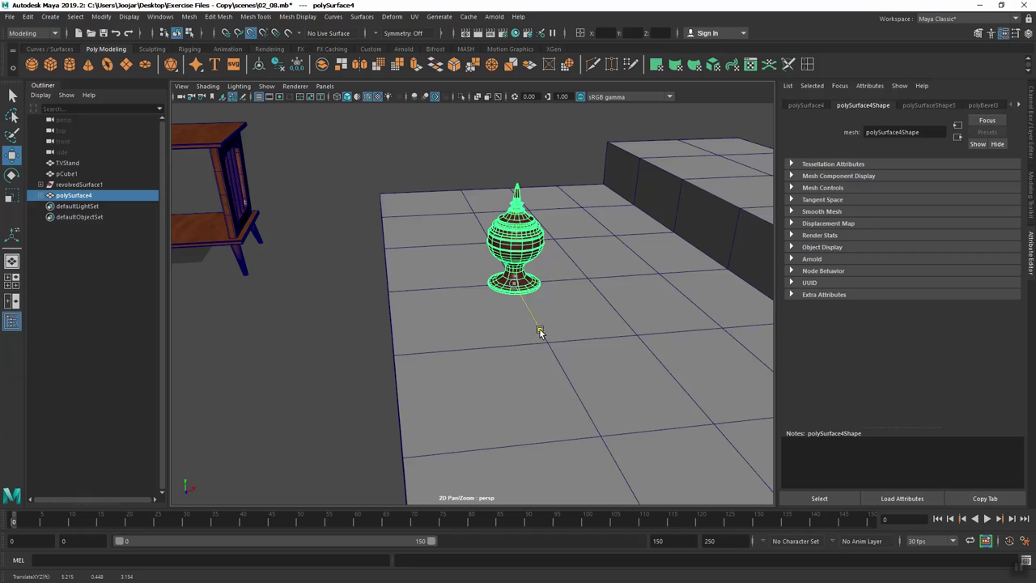
left_click_drag(539, 328, 544, 338)
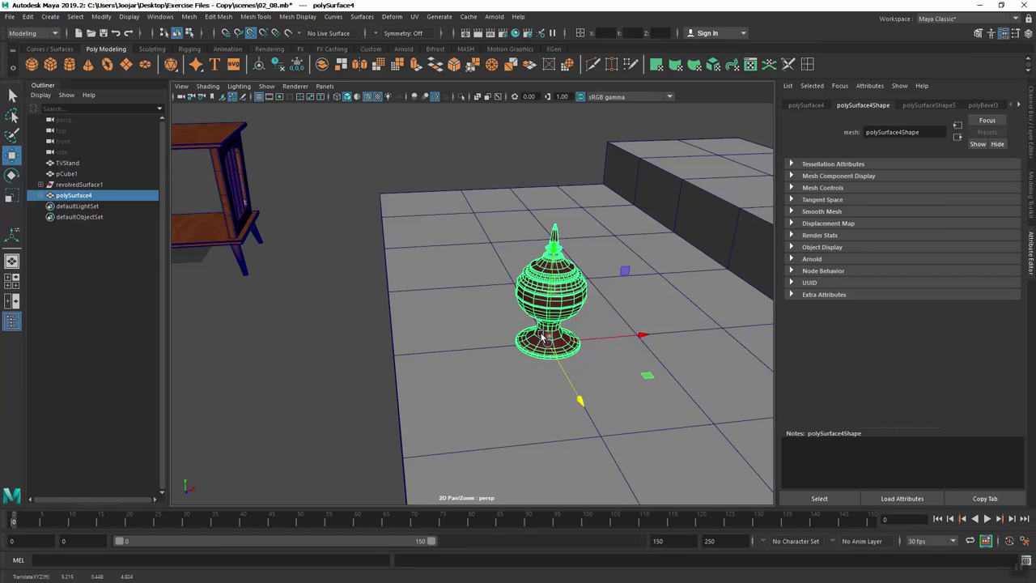
left_click(548, 343)
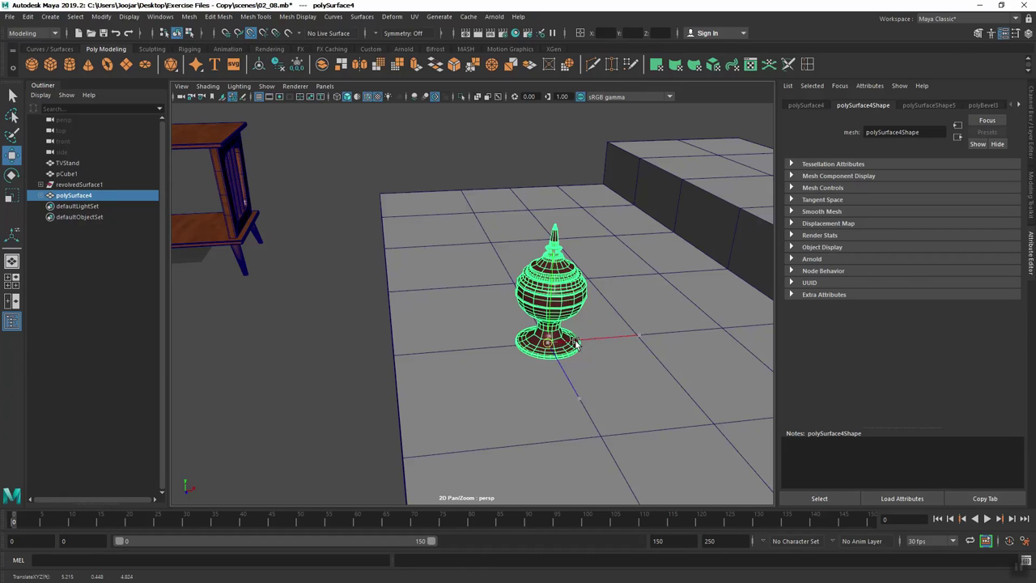
left_click_drag(575, 344, 648, 338)
mouse_move(648, 338)
left_mouse_down()
mouse_move(451, 352)
mouse_move(539, 378)
left_mouse_up()
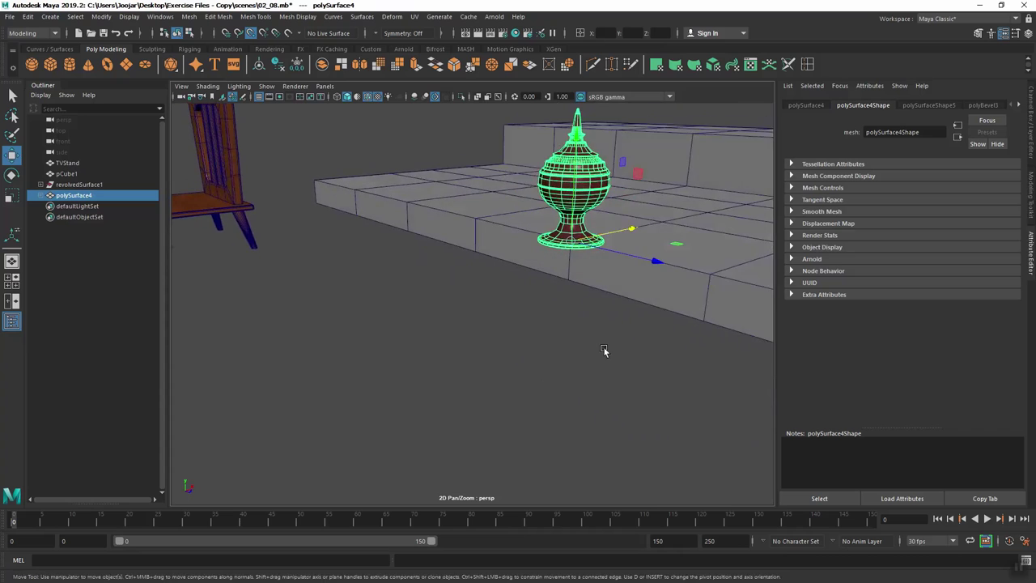
Frame the vase, orbit until the TV stand shows, and undo the last two moves
left_click_drag(539, 379, 470, 396, "alt")
key("f")
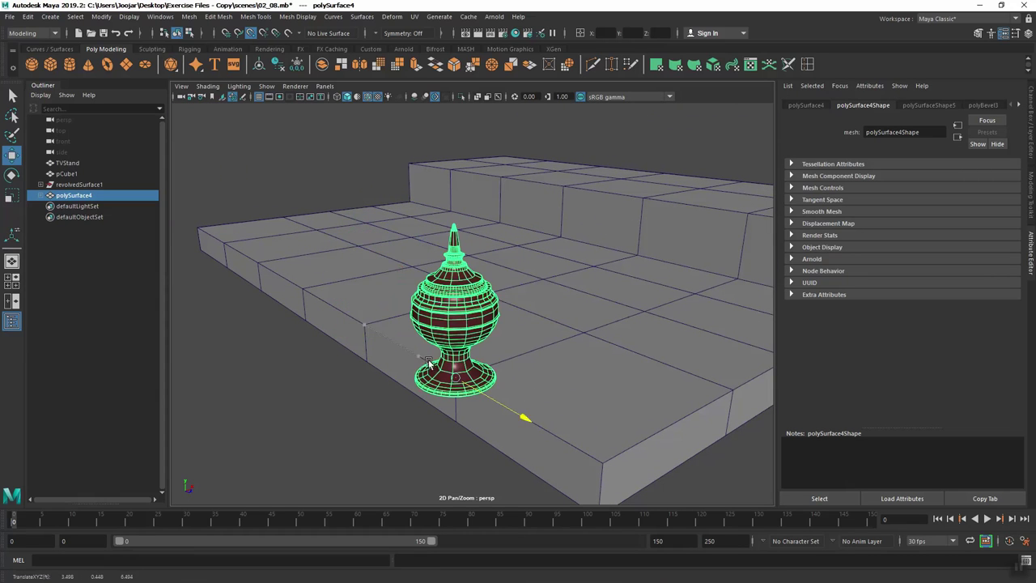
right_click_drag(431, 364, 637, 339, "alt")
left_click_drag(638, 342, 644, 359, "alt")
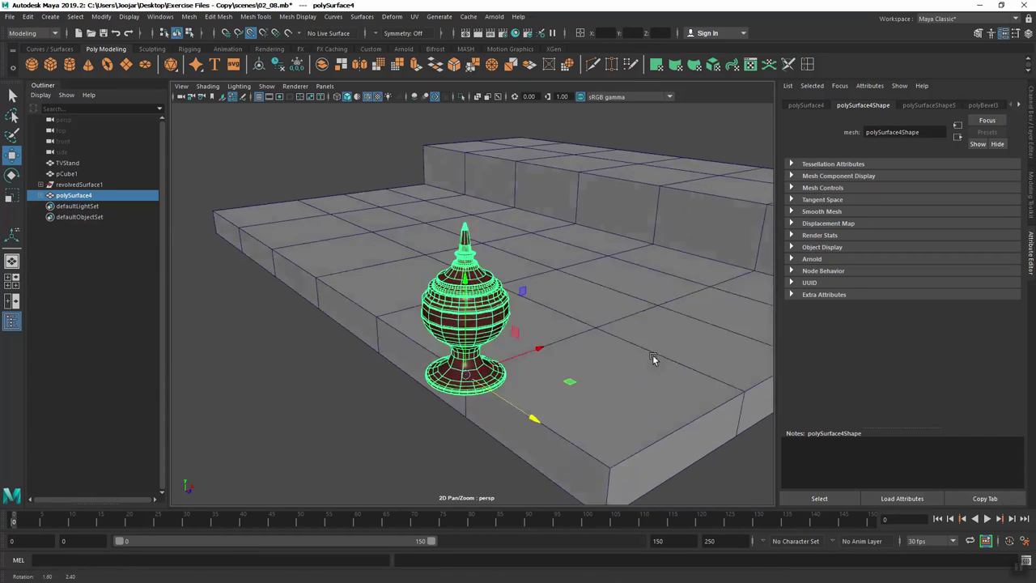
left_click_drag(589, 333, 726, 348, "alt")
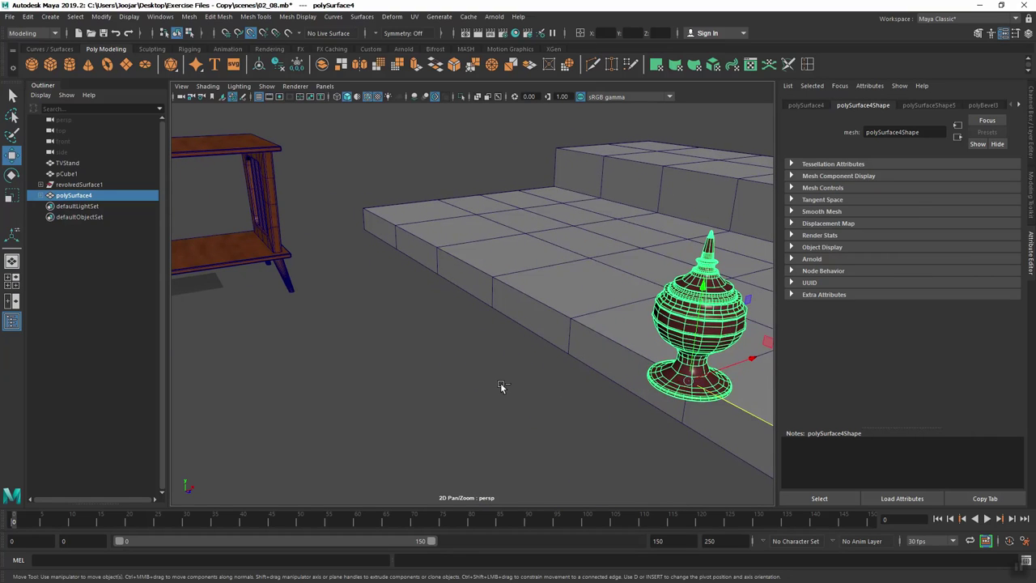
key("ctrl+z")
key("ctrl+z")
key("ctrl+z")
key("ctrl+z")
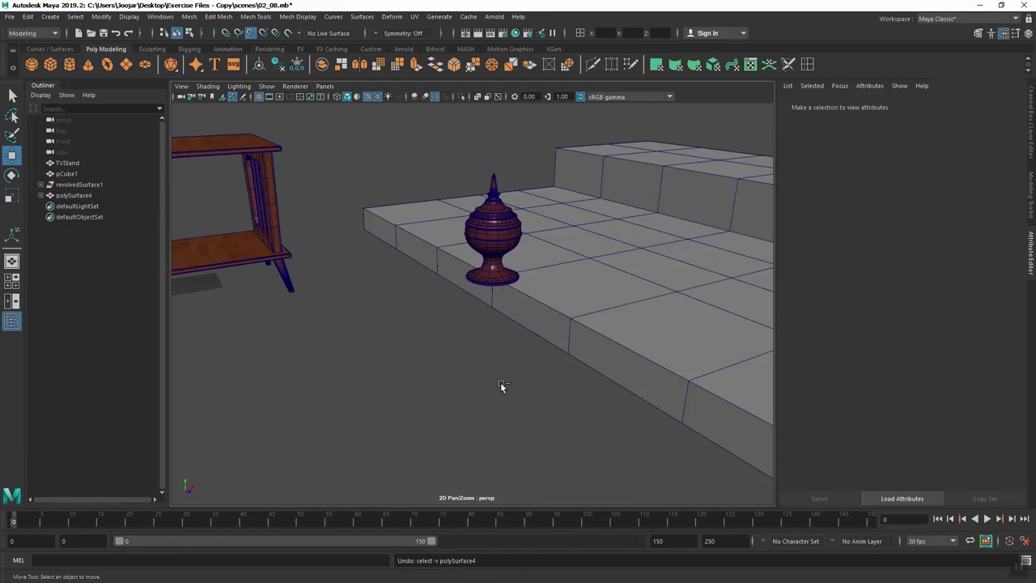
Undo to return the vase to the TV stand, disable Wireframe on Shaded, deselect, and orbit
key("ctrl+z")
key("ctrl+z")
key("ctrl+z")
key("ctrl+z")
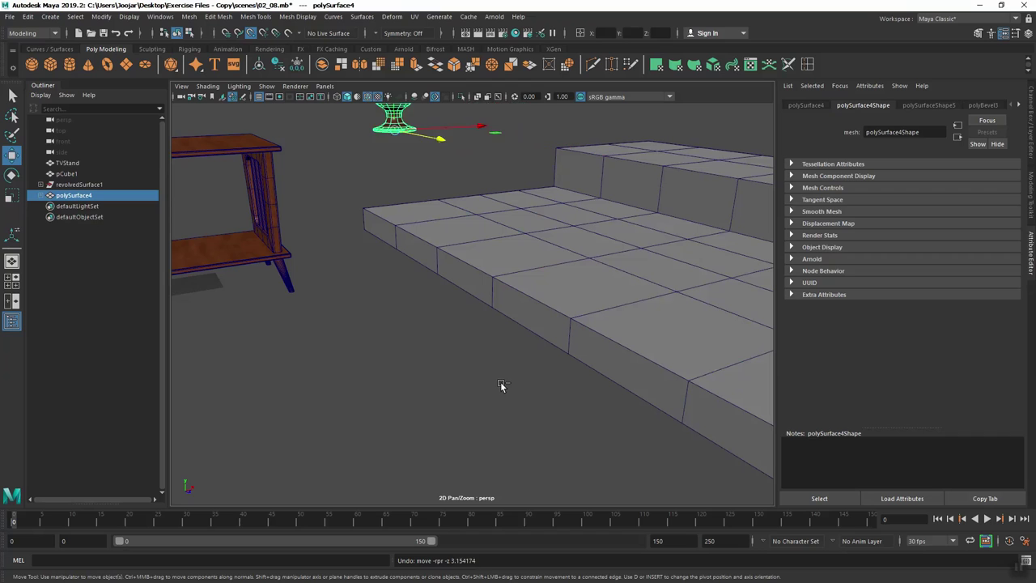
key("ctrl+z")
left_click_drag(405, 335, 650, 417, "alt")
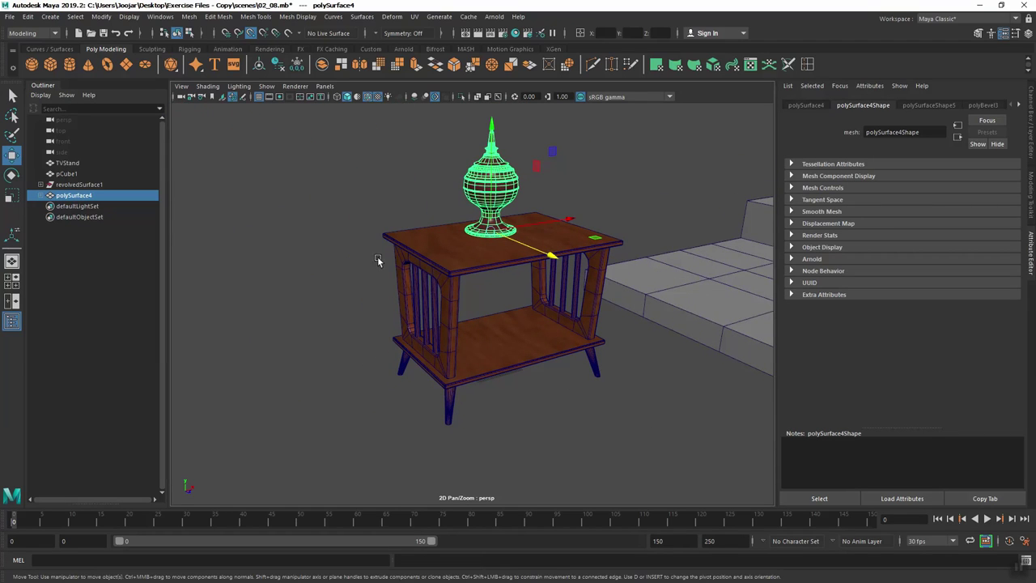
left_click(369, 97)
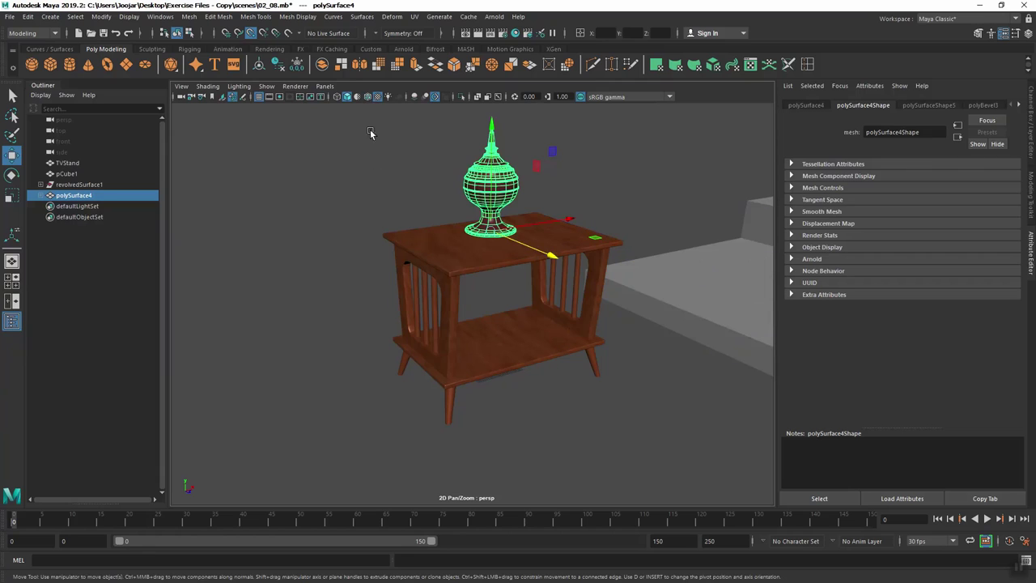
left_click(368, 216)
mouse_move(455, 249)
left_mouse_down("alt")
mouse_move(448, 298)
mouse_move(513, 369)
mouse_move(522, 326)
mouse_move(481, 337)
mouse_move(496, 344)
mouse_move(493, 334)
left_mouse_up("alt")
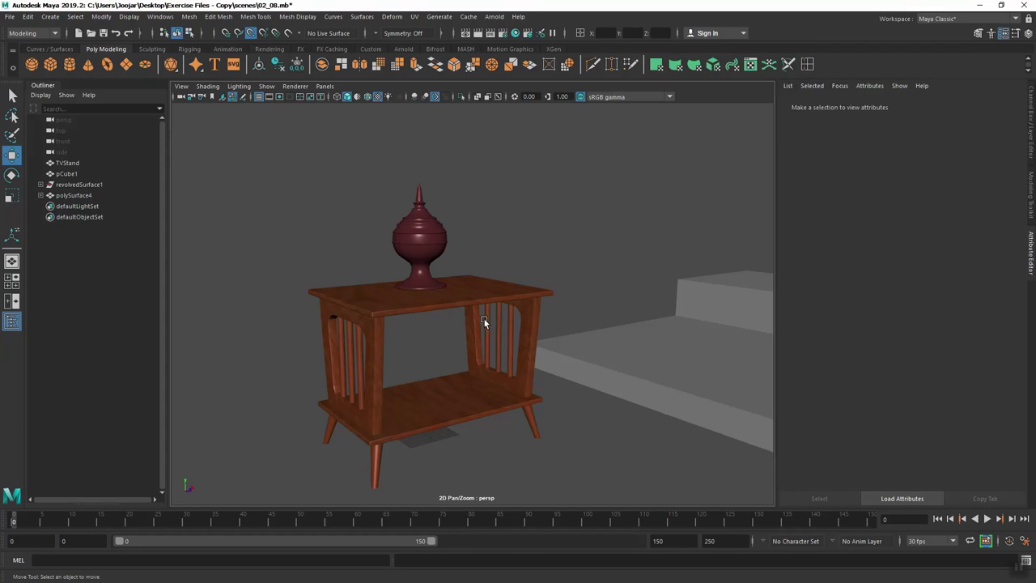
scroll(463, 287, "up", 2)
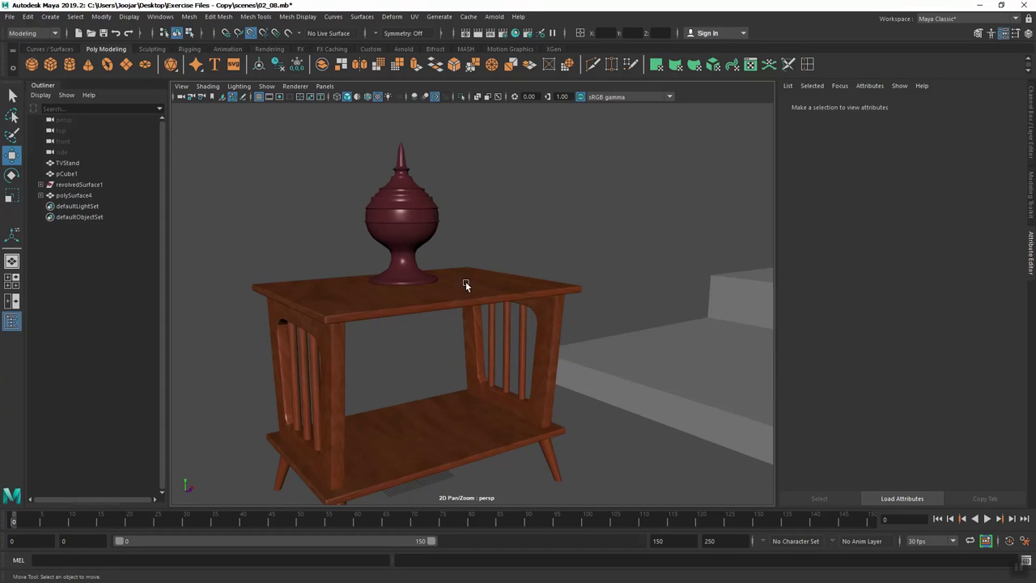
left_click_drag(466, 289, 512, 296, "alt")
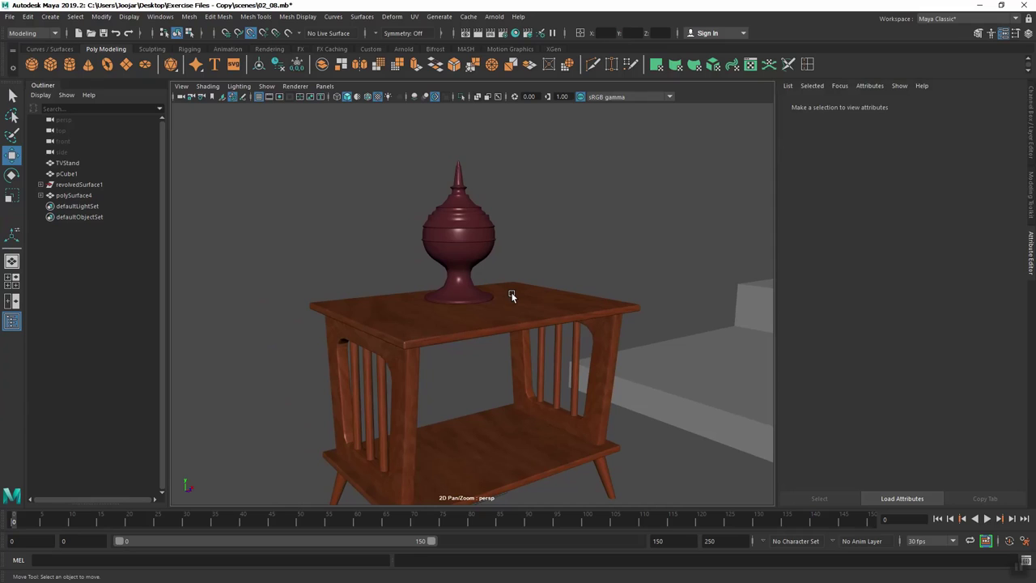